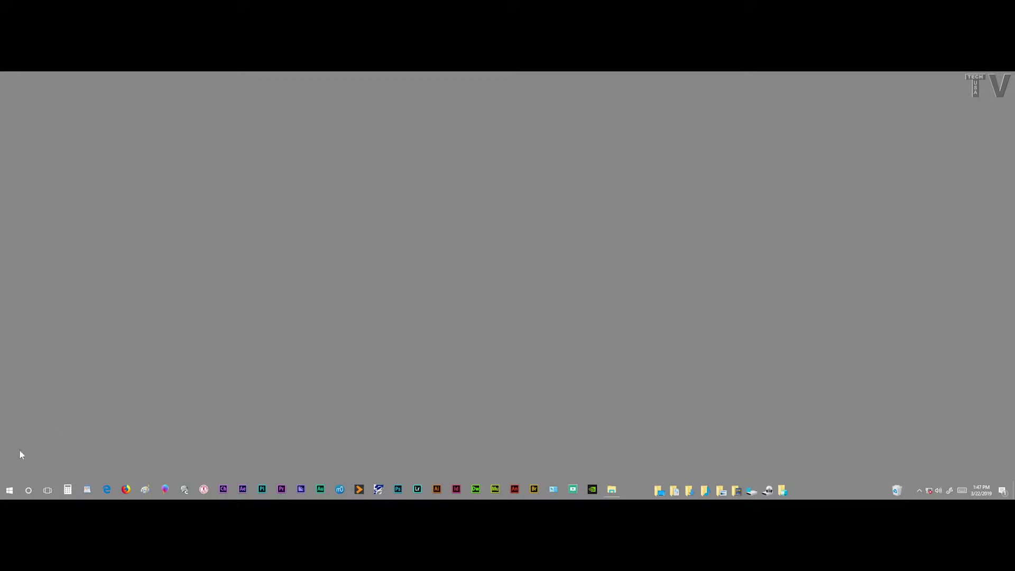
Launch Disk Management from the Start button's Win+X quick-access menu
right_click(11, 494)
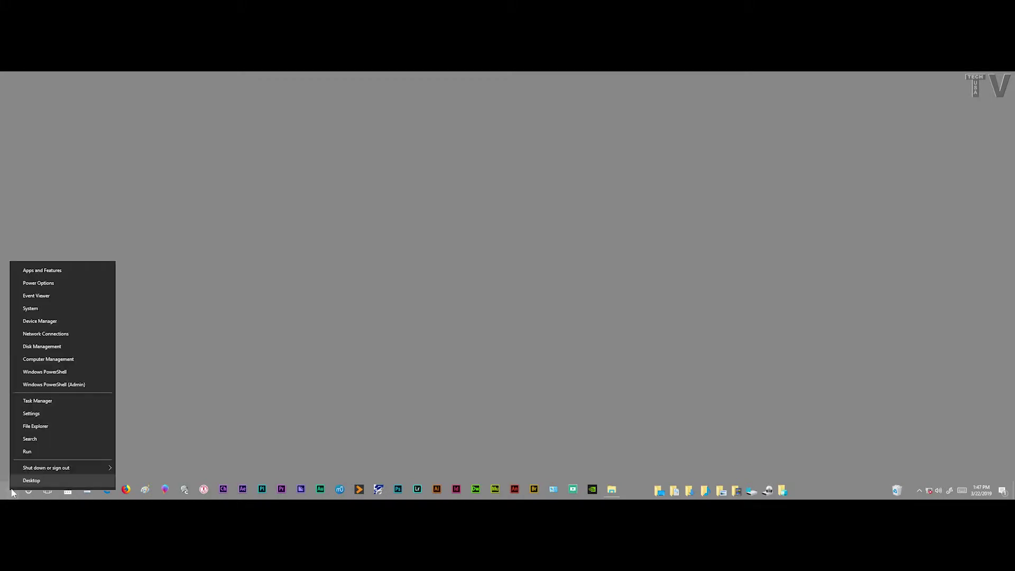
left_click(48, 346)
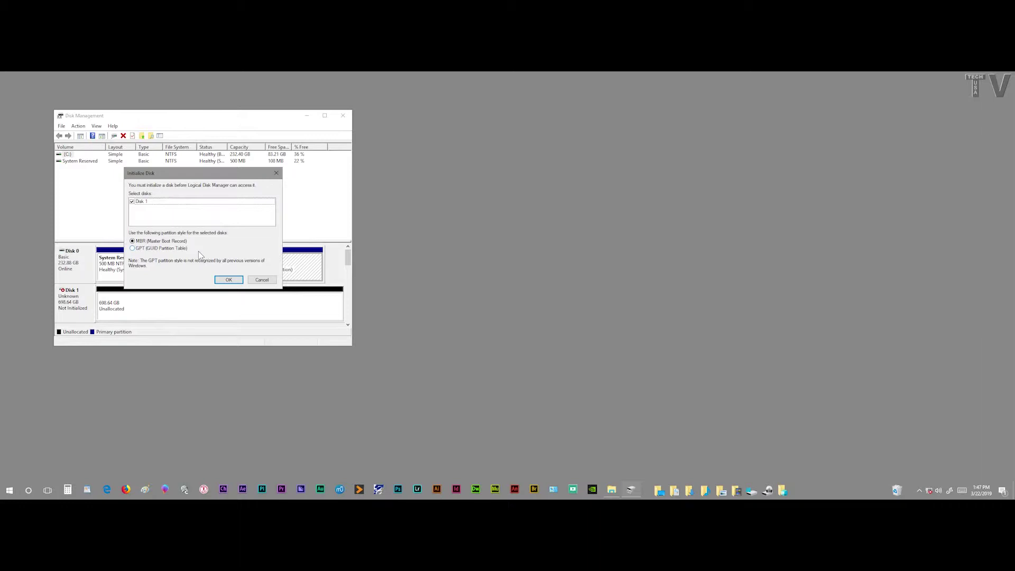
Initialize Disk 1 with the MBR (Master Boot Record) partition style
left_click(231, 282)
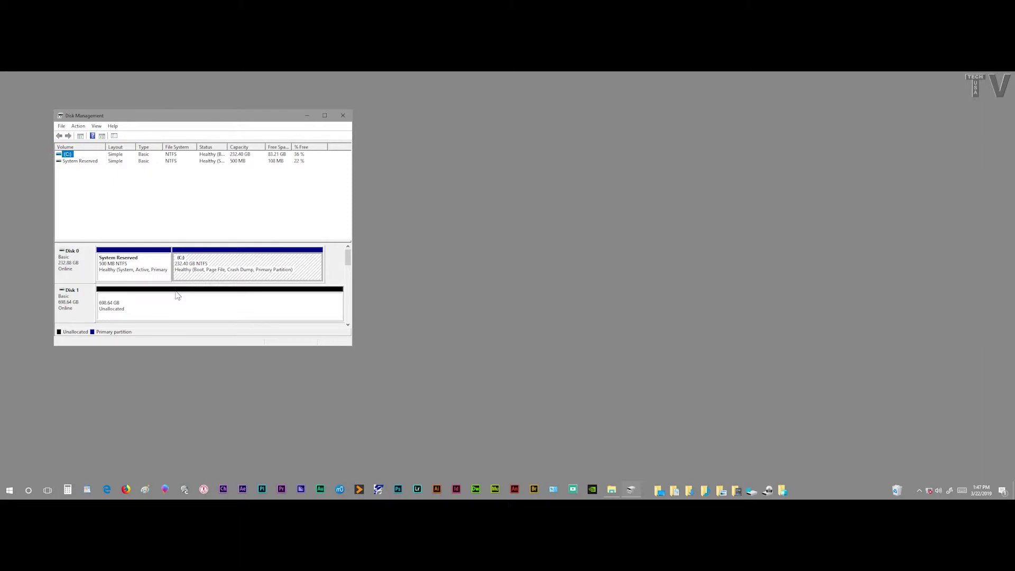
right_click(177, 296)
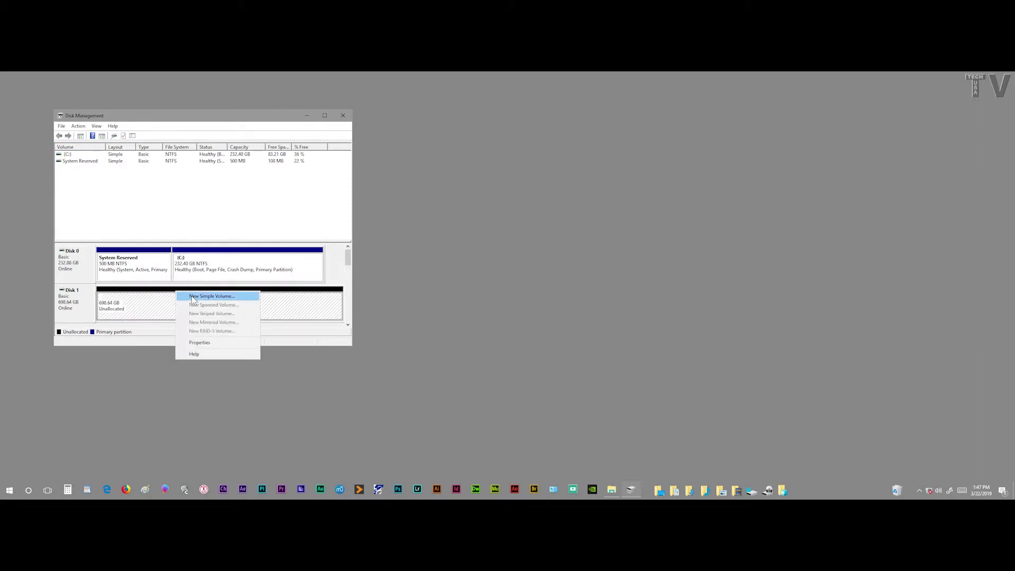
Create a full-size 698.63 GB exFAT simple volume on Disk 1 with drive letter D
left_click(194, 297)
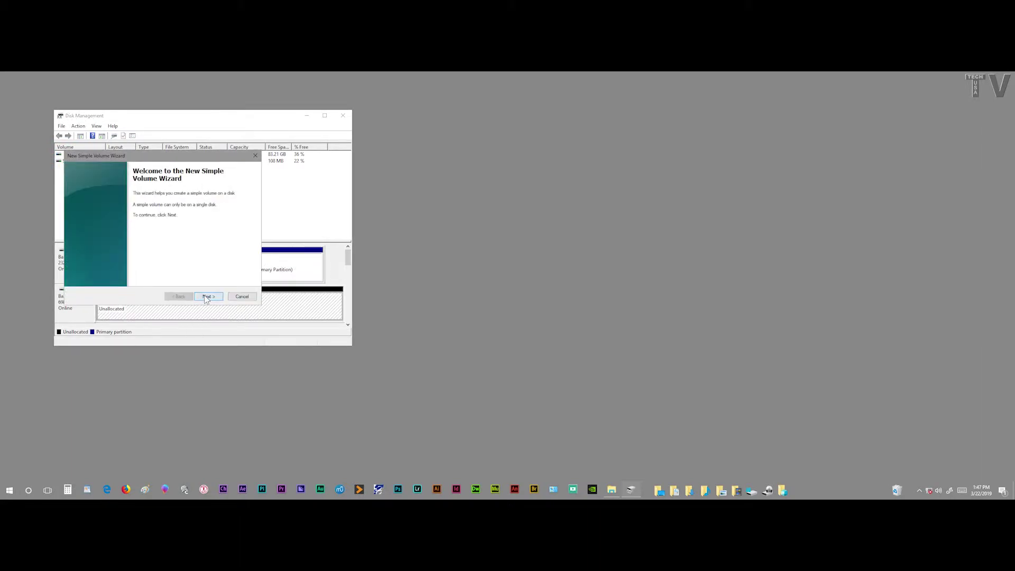
left_click(206, 297)
left_click(206, 298)
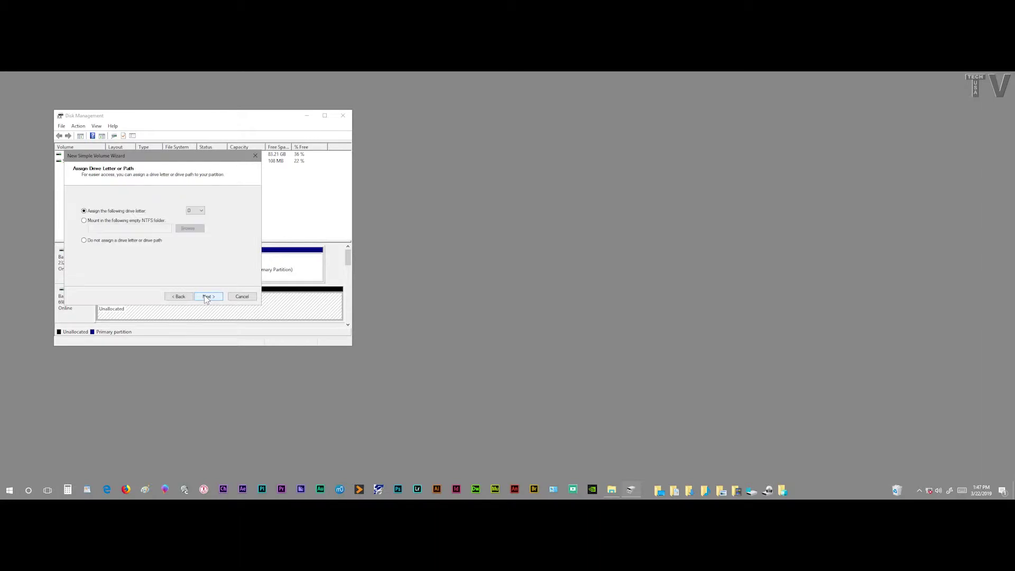
left_click(206, 297)
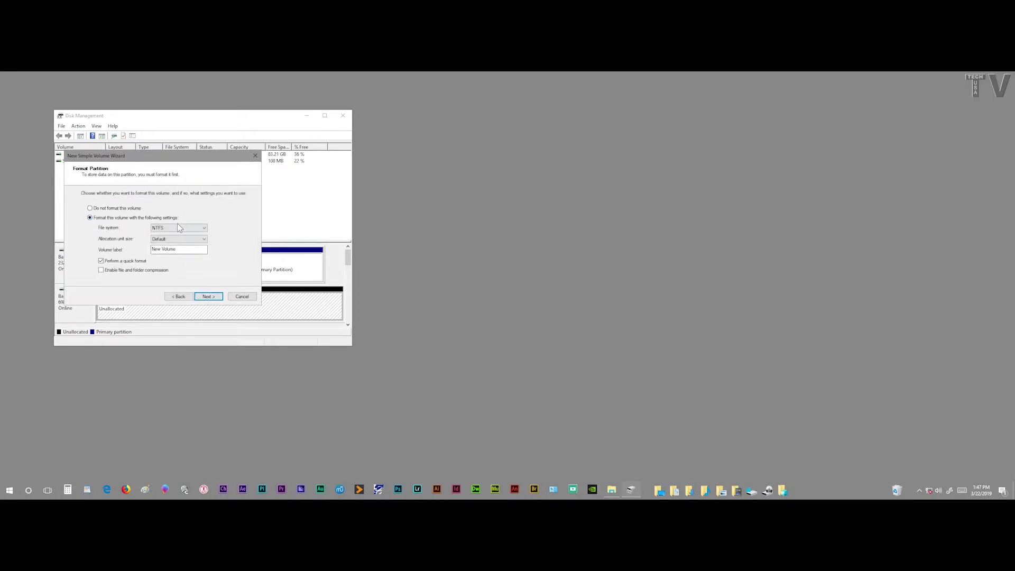
left_click(181, 228)
left_click(177, 235)
left_click(205, 297)
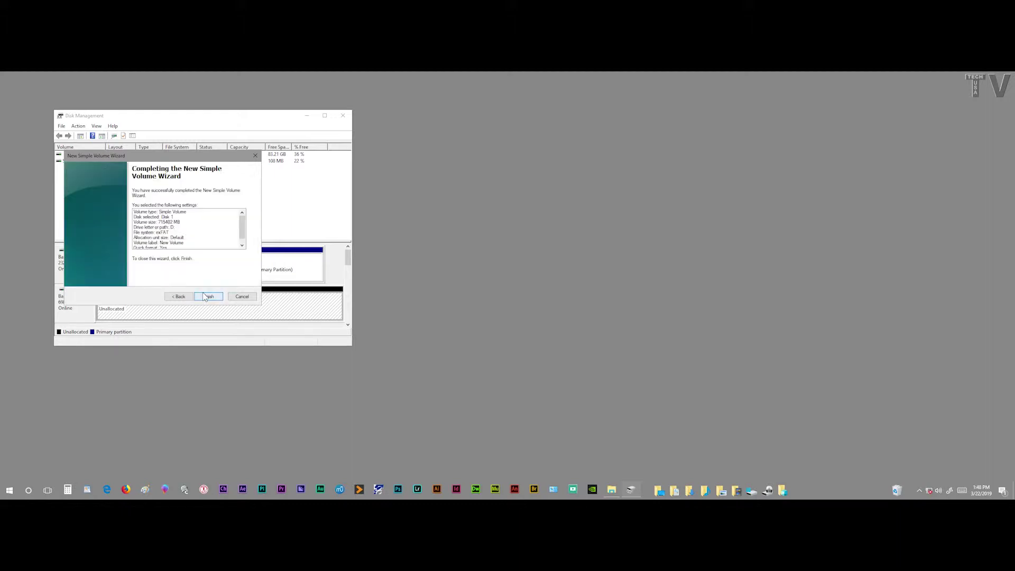
left_click(206, 296)
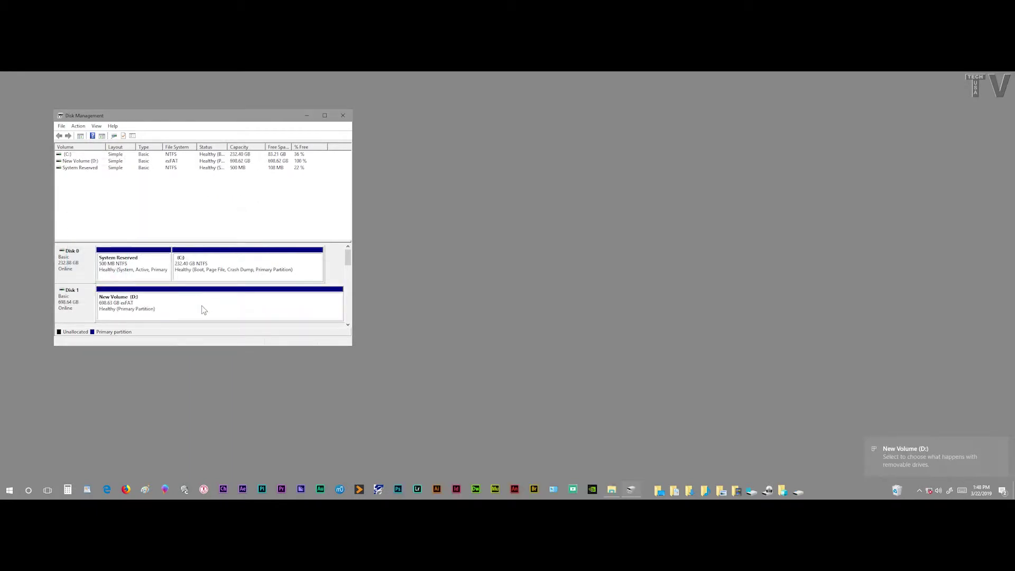
left_click(798, 492)
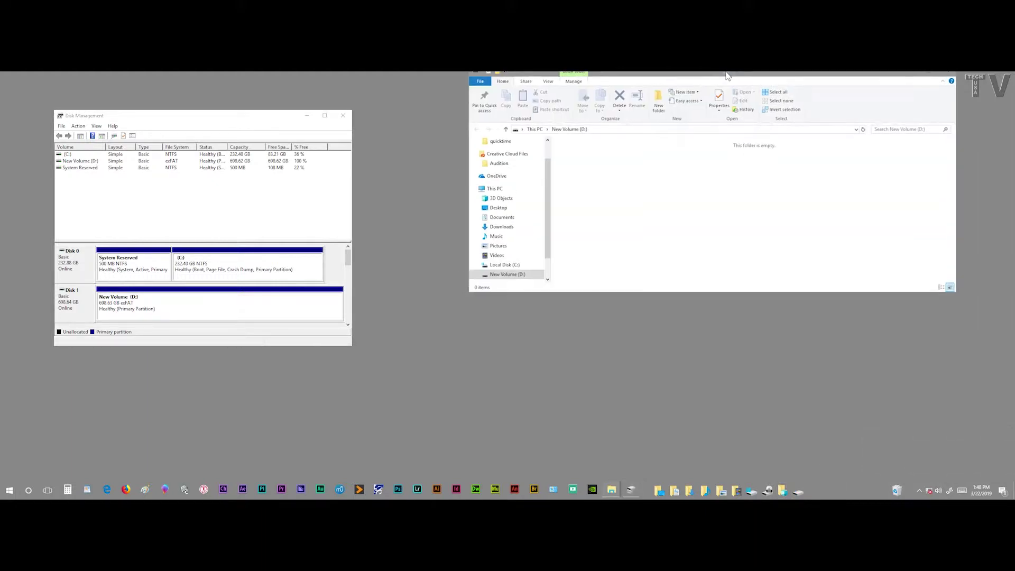
left_click_drag(726, 86, 687, 153)
left_click(906, 149)
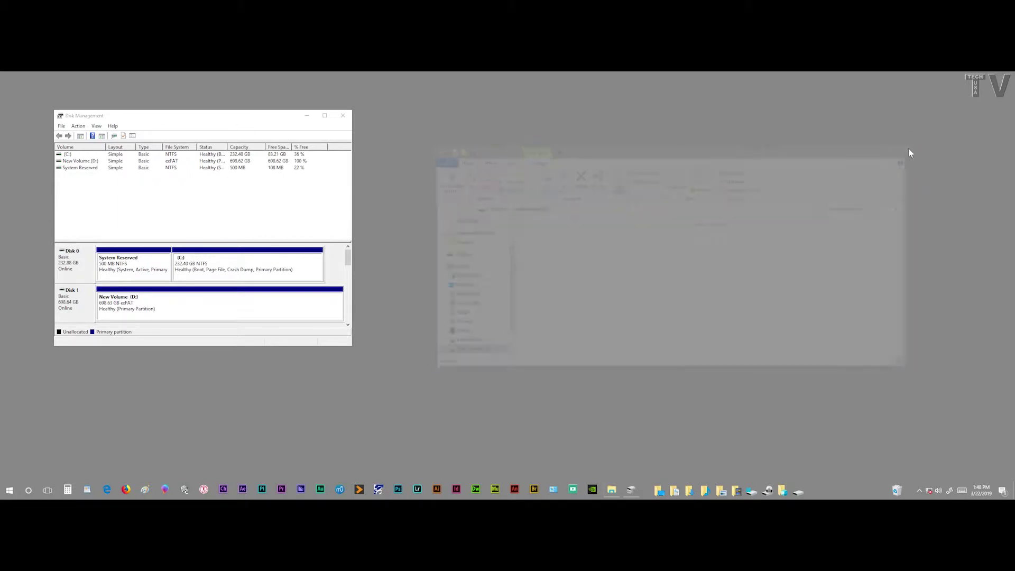
left_click(798, 492)
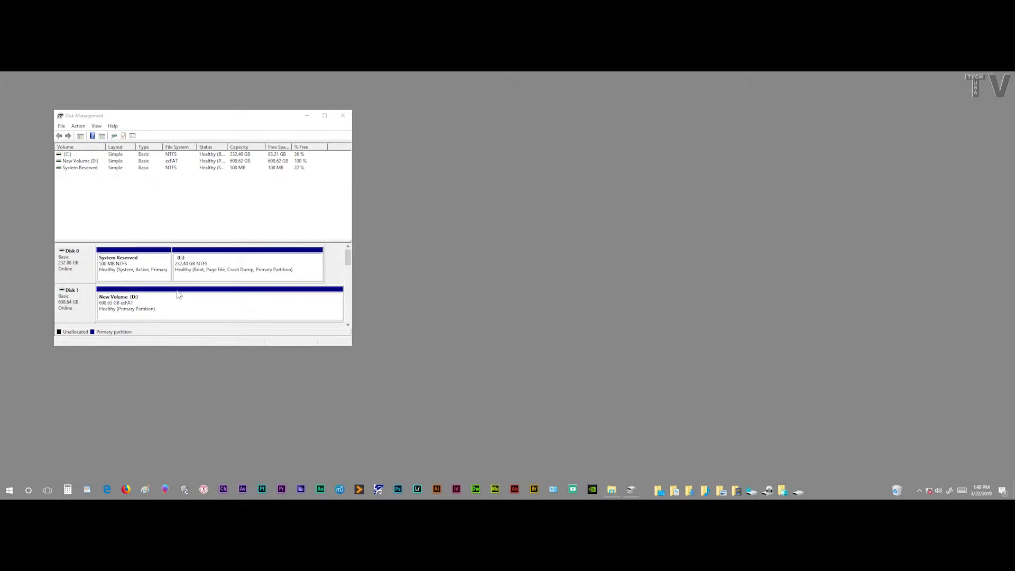
Delete the New Volume (D:) partition from Disk 1 and confirm
right_click(177, 291)
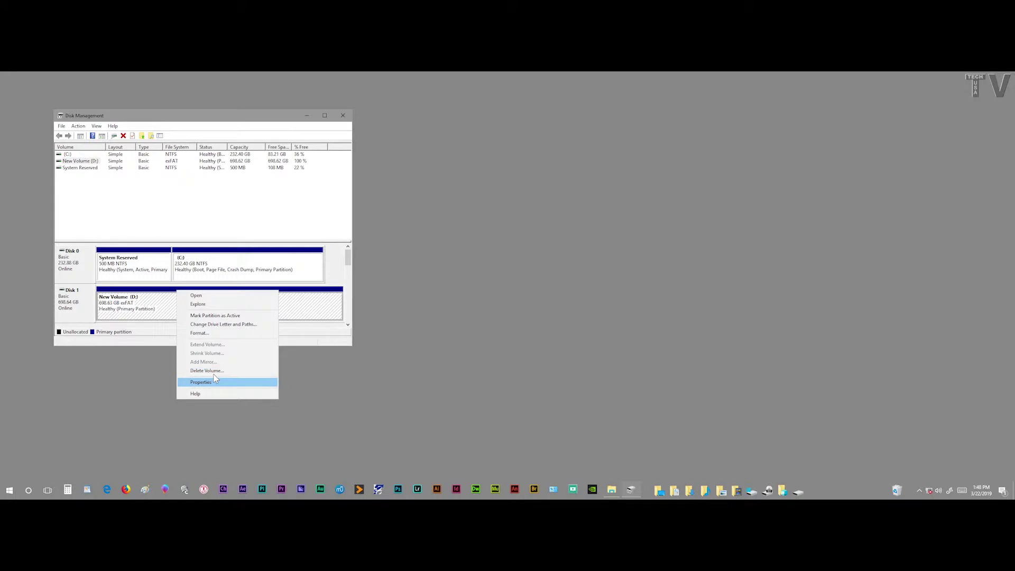
left_click(216, 371)
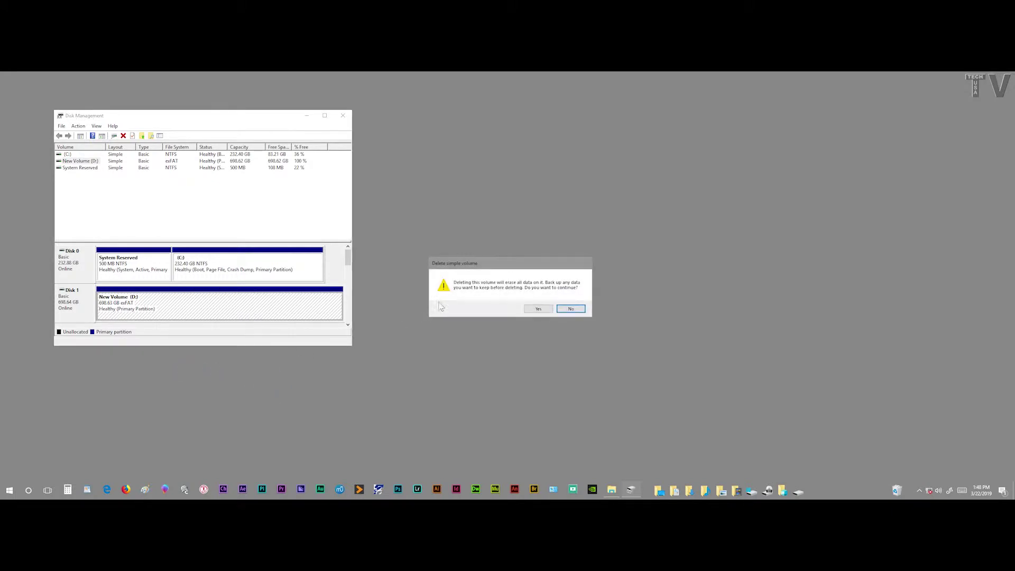
left_click(537, 309)
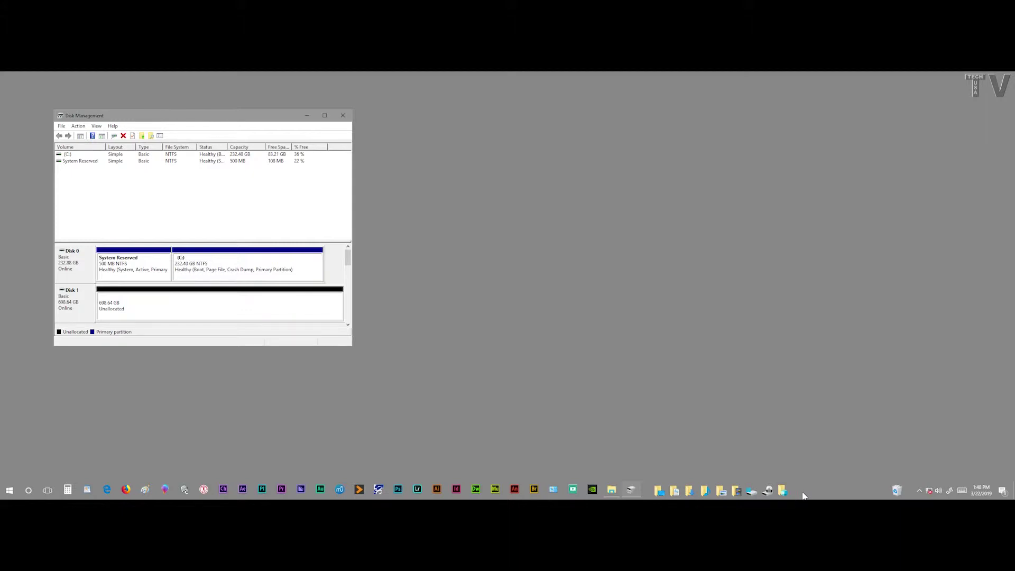
right_click(169, 292)
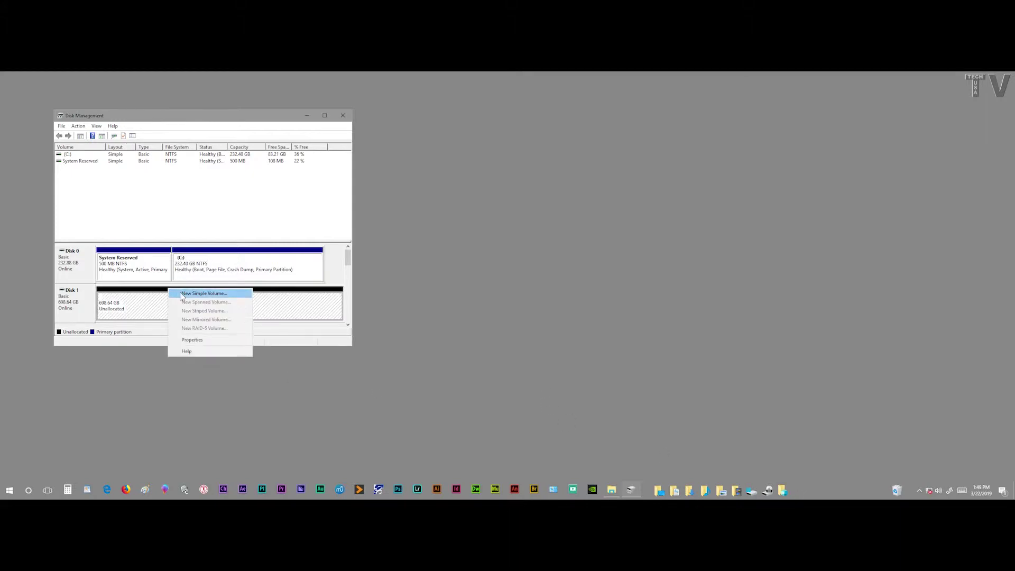
Create a 300000 MB exFAT simple volume with letter D on Disk 1's unallocated space
left_click(182, 293)
left_click(210, 296)
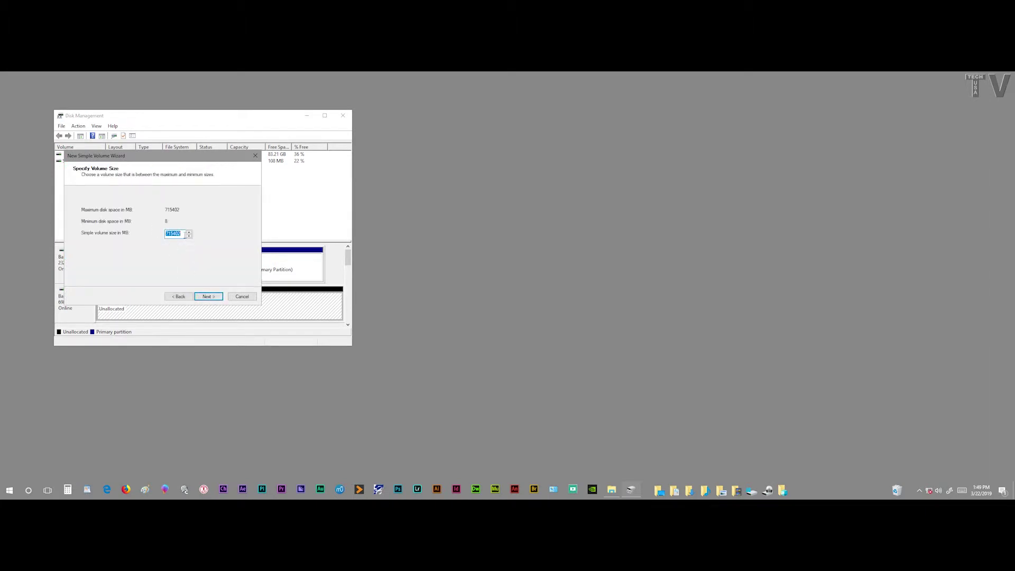
type("300000")
left_click(208, 297)
left_click(208, 297)
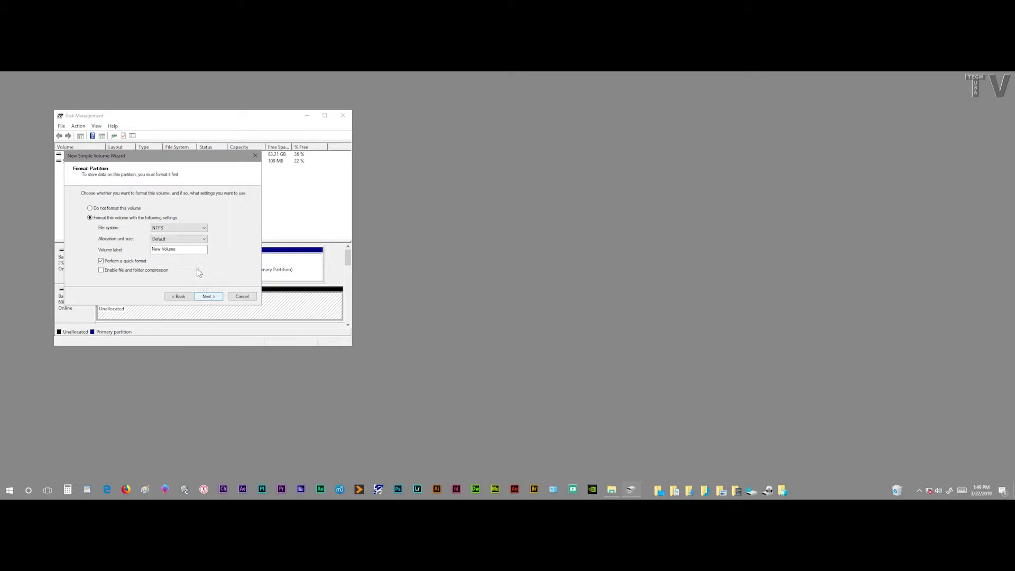
left_click(189, 227)
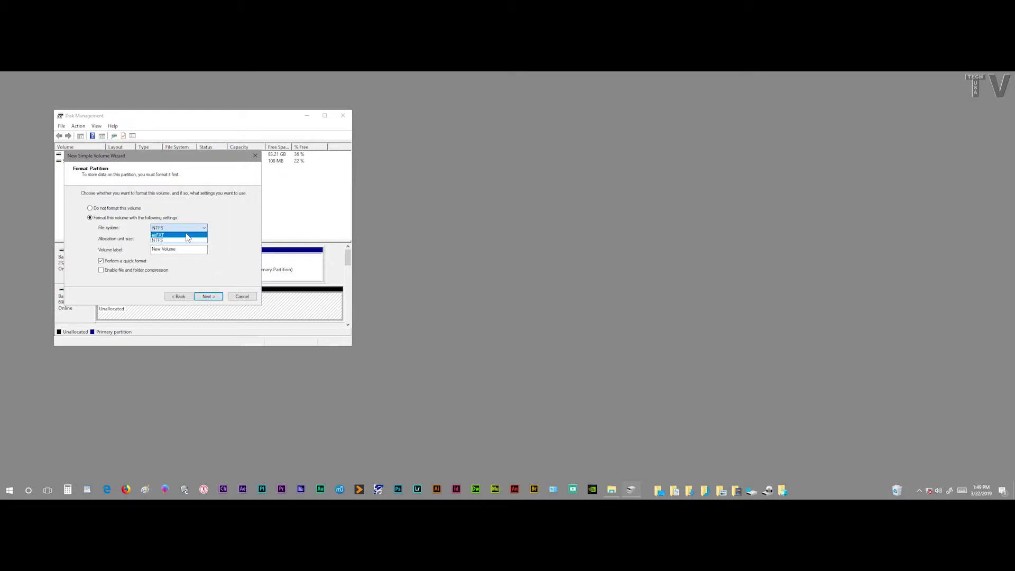
left_click(186, 238)
left_click(206, 297)
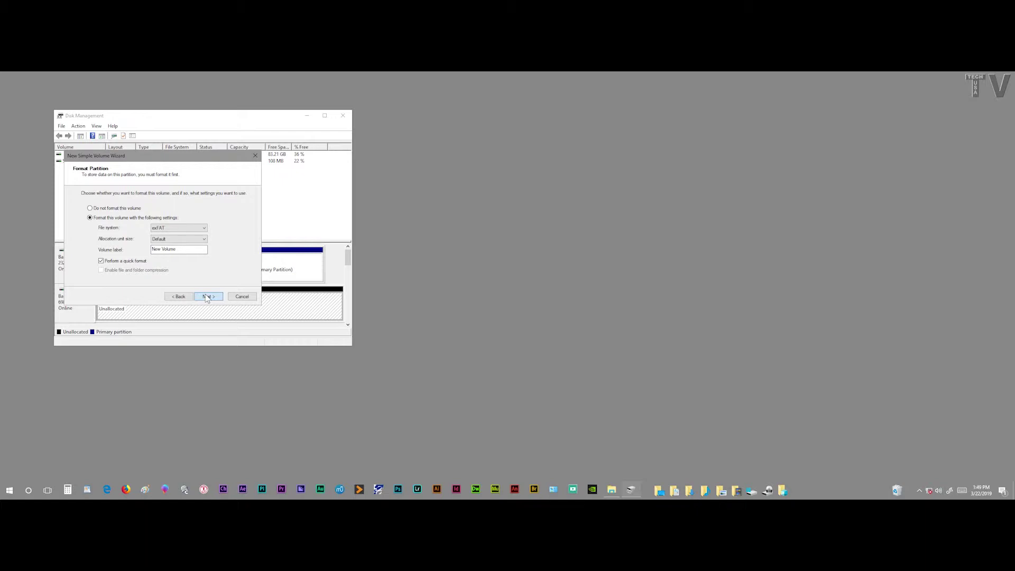
left_click(207, 297)
left_click(206, 297)
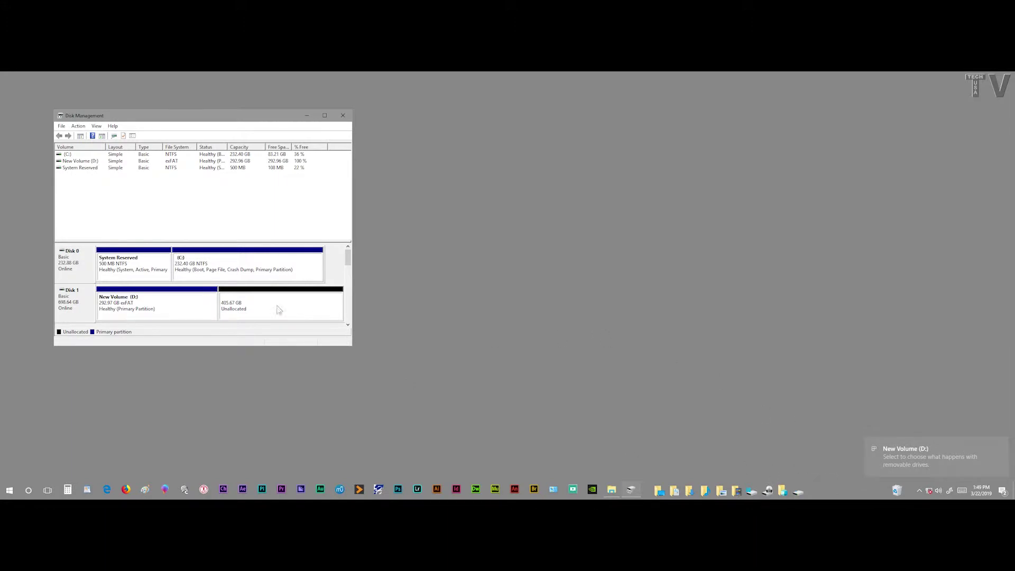
left_click(268, 292)
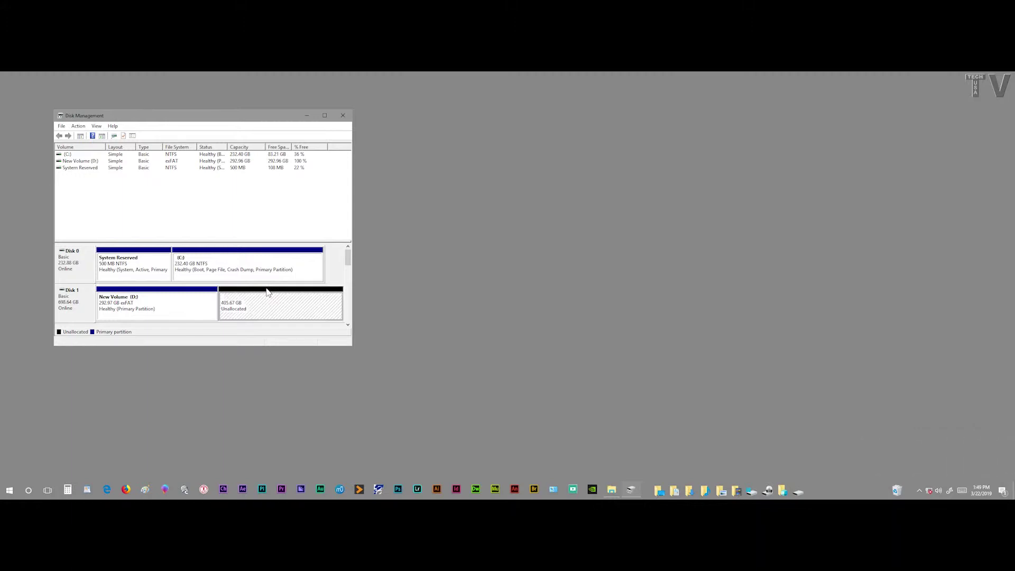
Create a 200000 MB NTFS quick-formatted volume E: in the remaining unallocated space
right_click(268, 292)
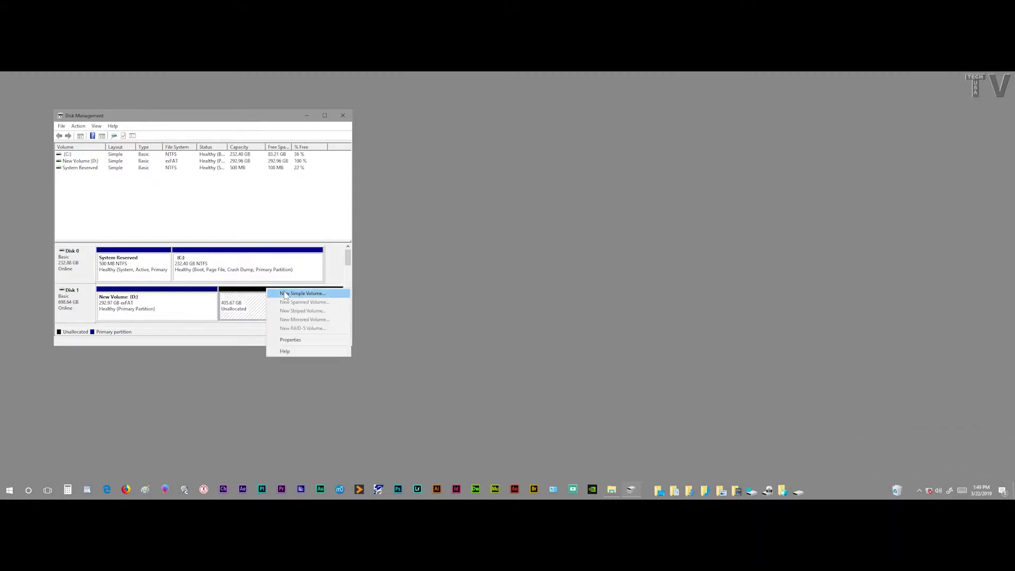
left_click(285, 294)
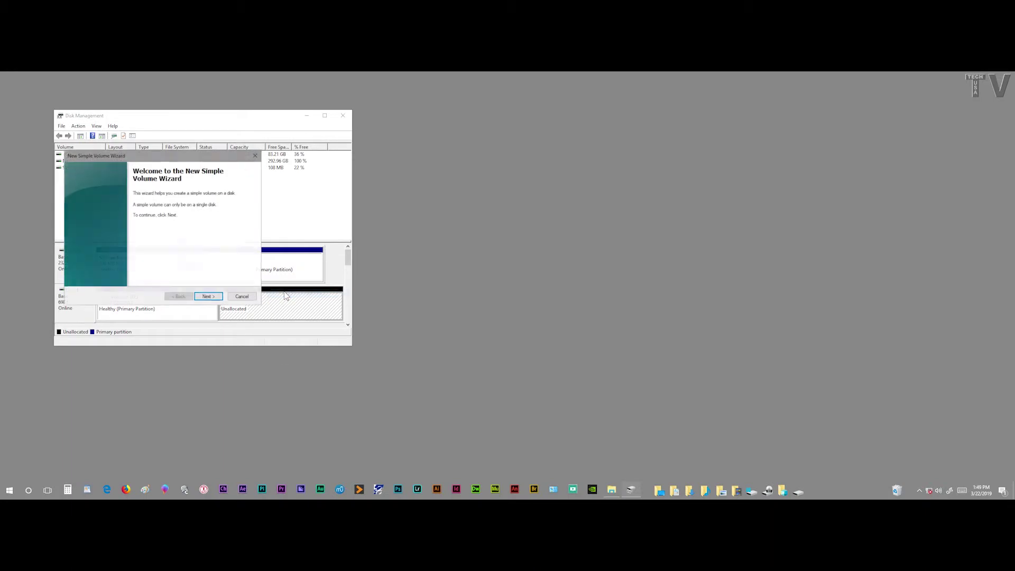
left_click(209, 296)
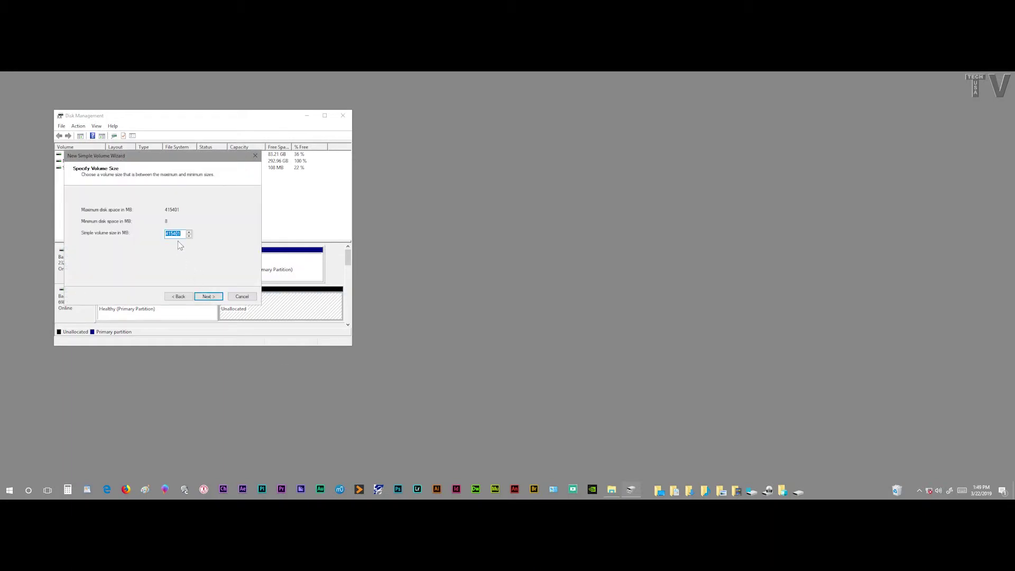
type("200000")
left_click(209, 297)
left_click(208, 297)
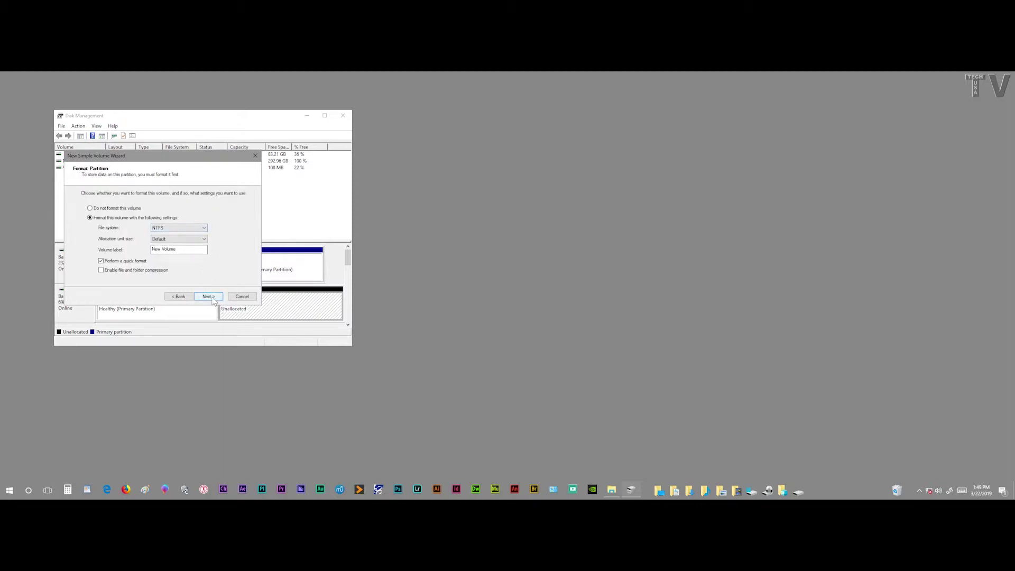
left_click(210, 297)
left_click(208, 297)
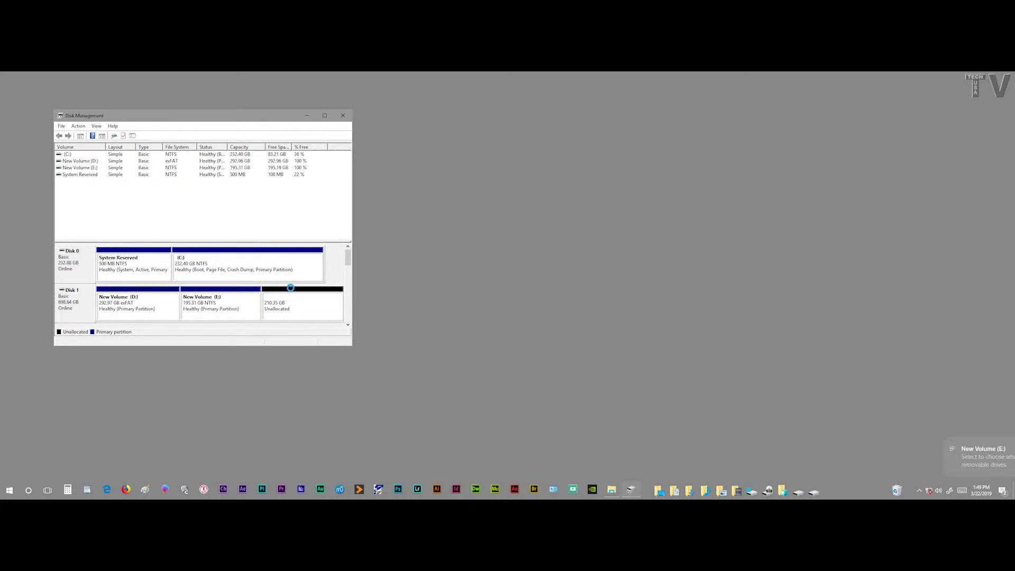
Turn the remaining 210.35 GB into a default NTFS simple volume with letter G
left_click(293, 293)
right_click(292, 293)
left_click(303, 295)
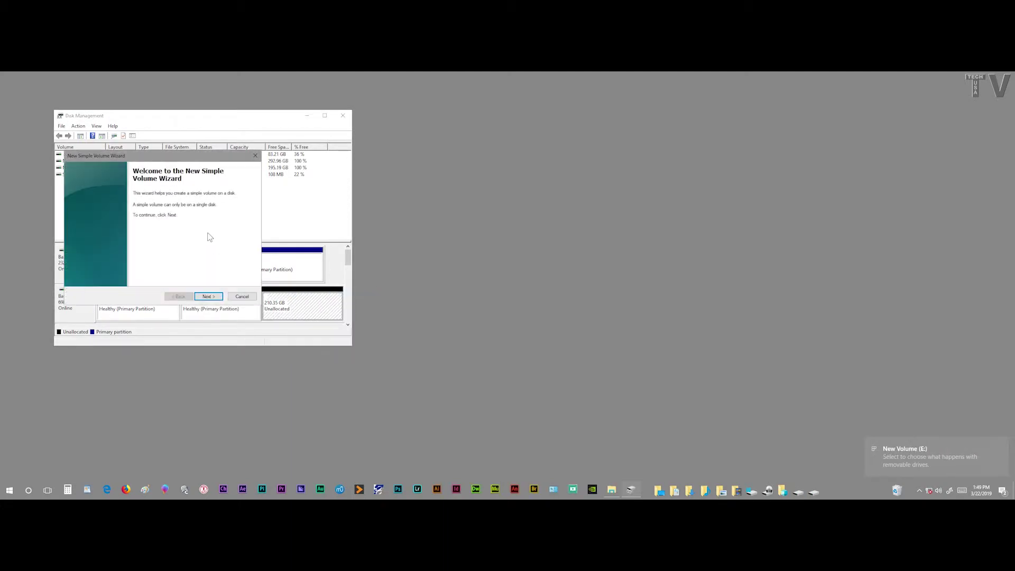
left_click(208, 296)
left_click(214, 297)
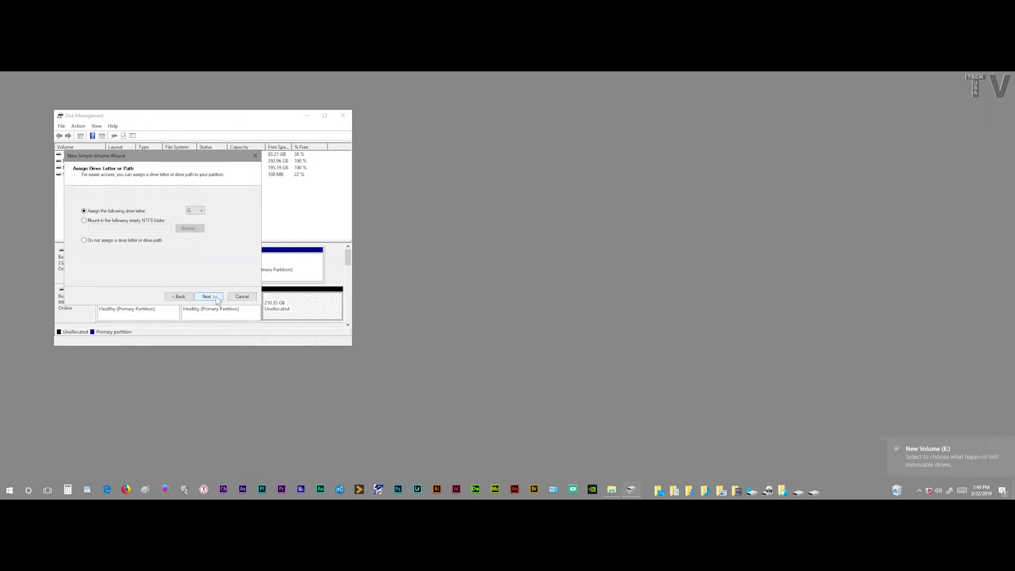
left_click(217, 299)
left_click(216, 298)
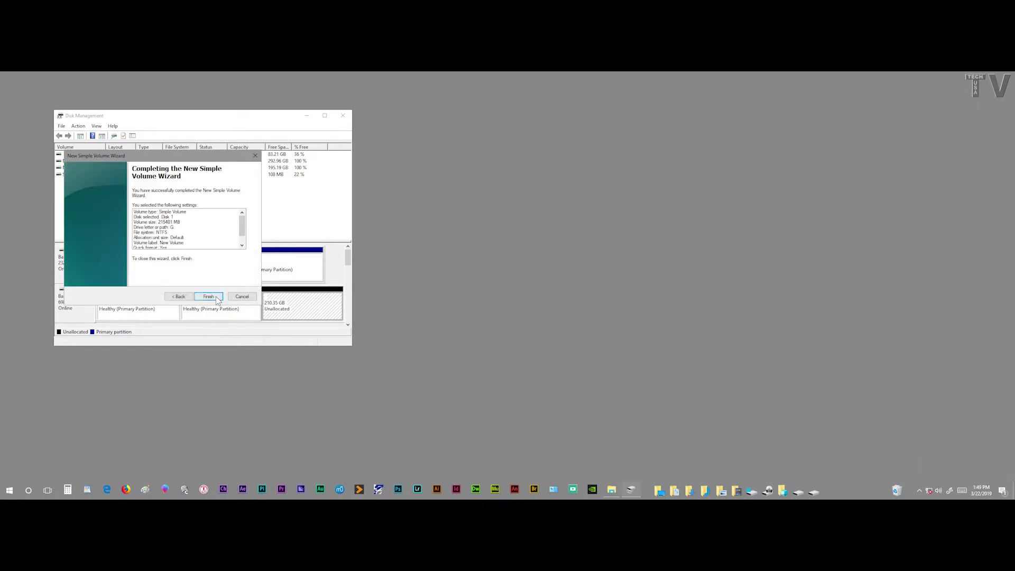
left_click(216, 298)
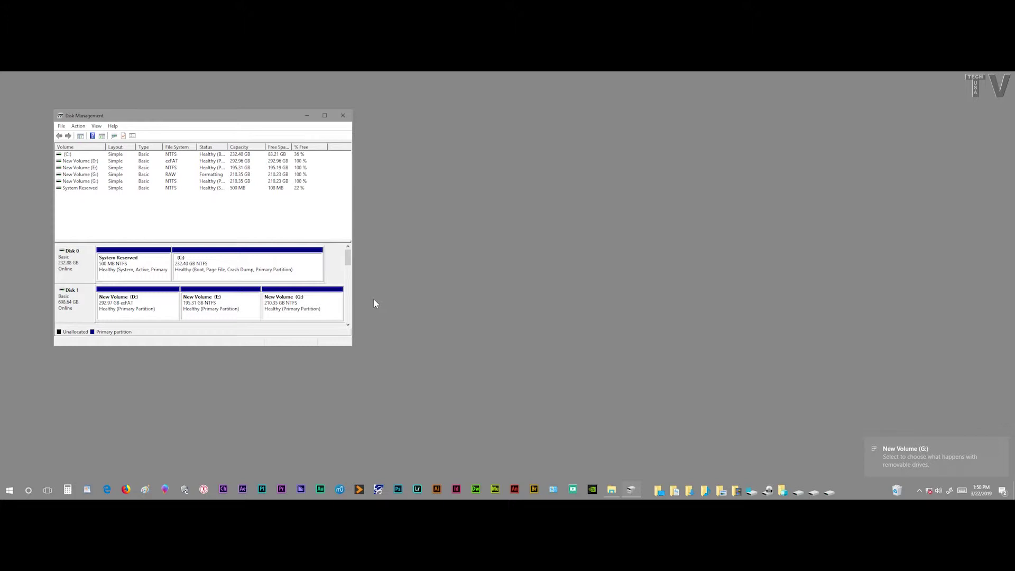
Delete New Volume (G:) and New Volume (E:) from Disk 1, confirming each
right_click(281, 290)
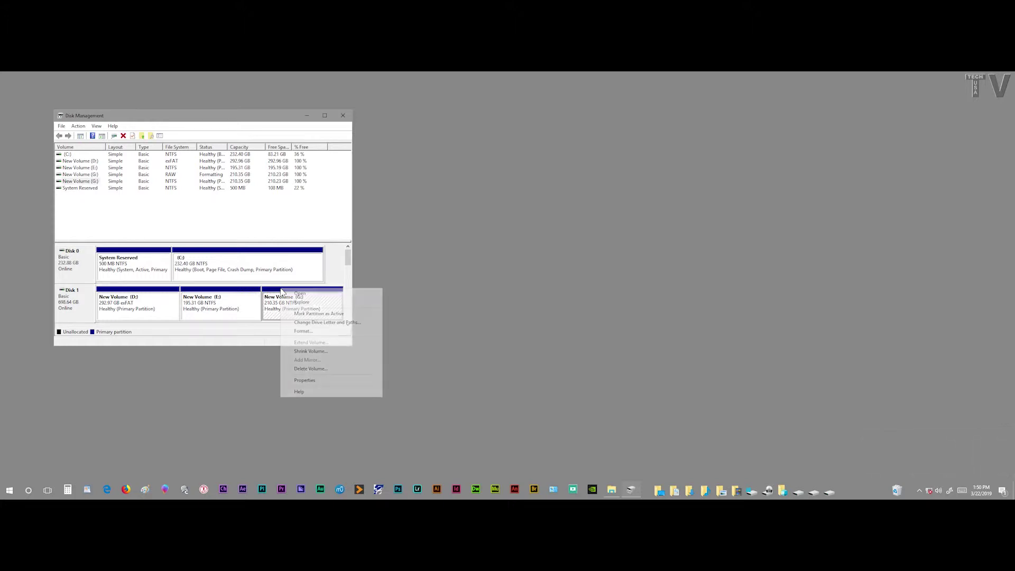
left_click(307, 368)
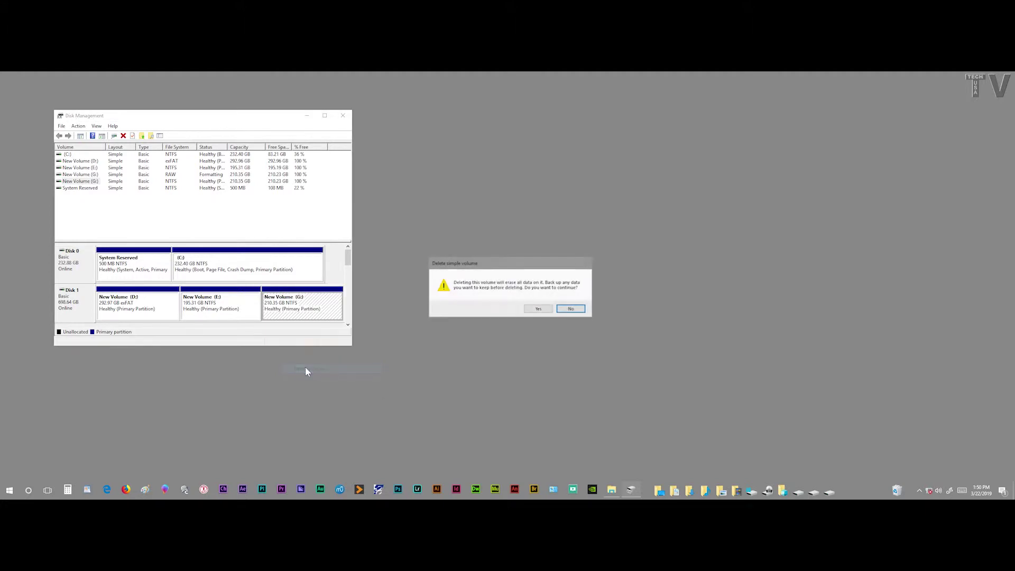
left_click(548, 312)
left_click(229, 291)
right_click(229, 290)
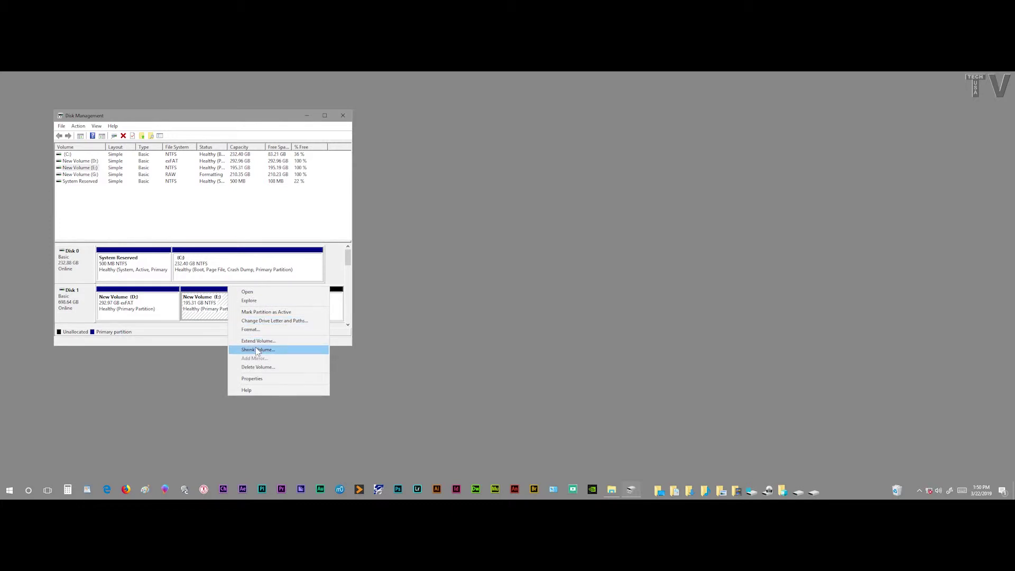
left_click(255, 368)
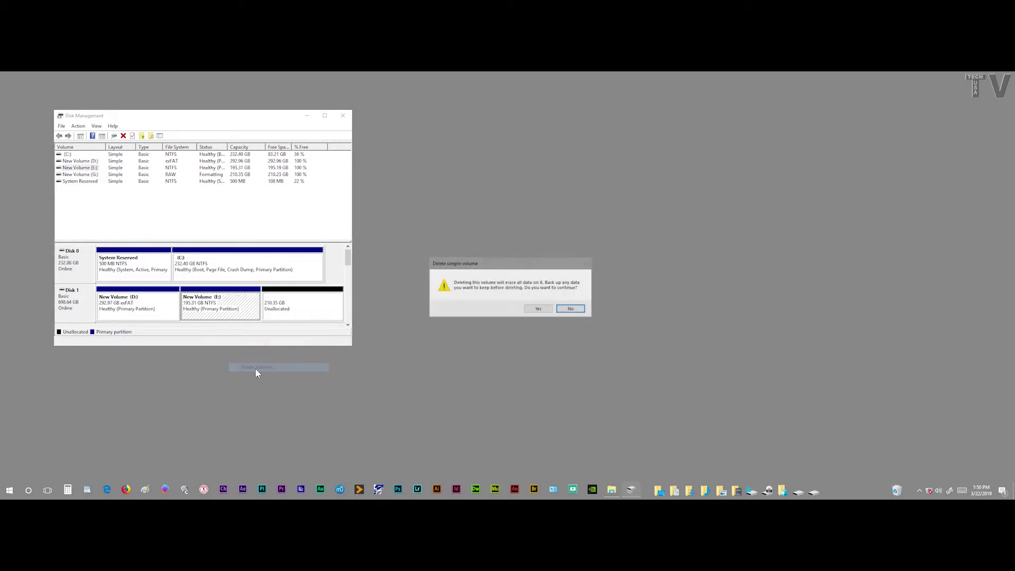
left_click(542, 312)
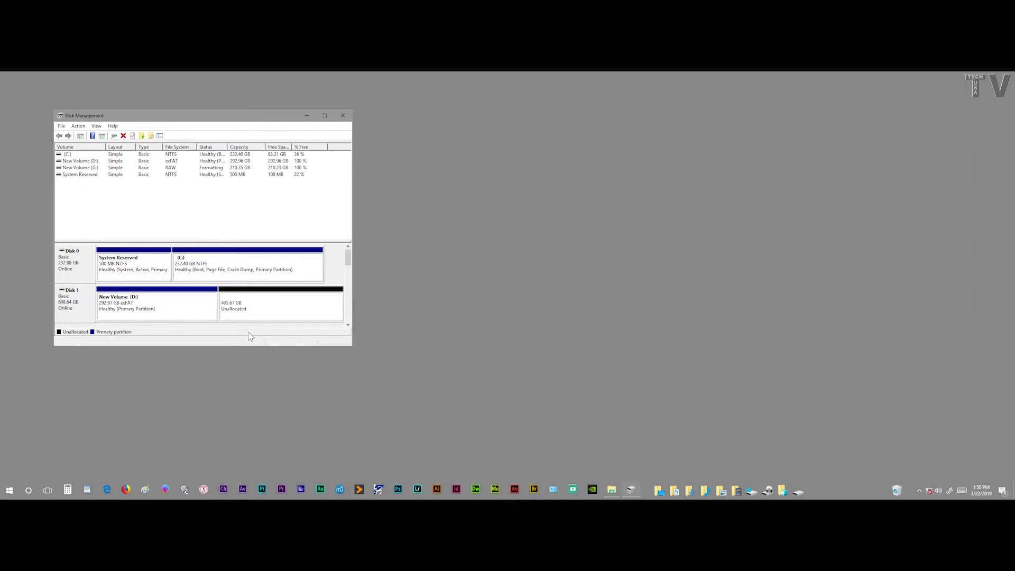
Recreate a 200000 MB NTFS volume with letter E beside D: on Disk 1
right_click(267, 291)
left_click(288, 294)
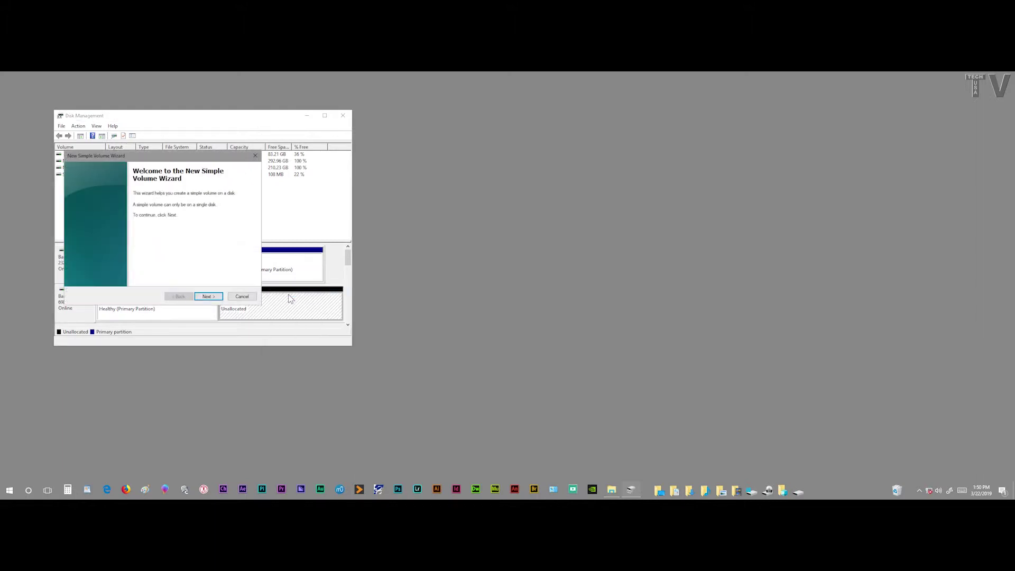
left_click(208, 296)
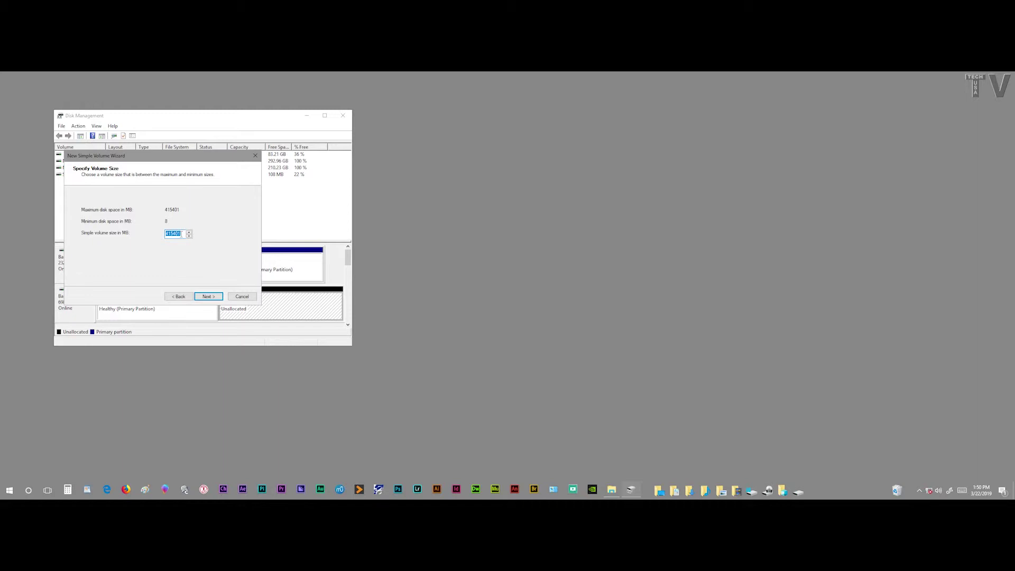
type("200000")
left_click(202, 297)
left_click(202, 297)
left_click(202, 298)
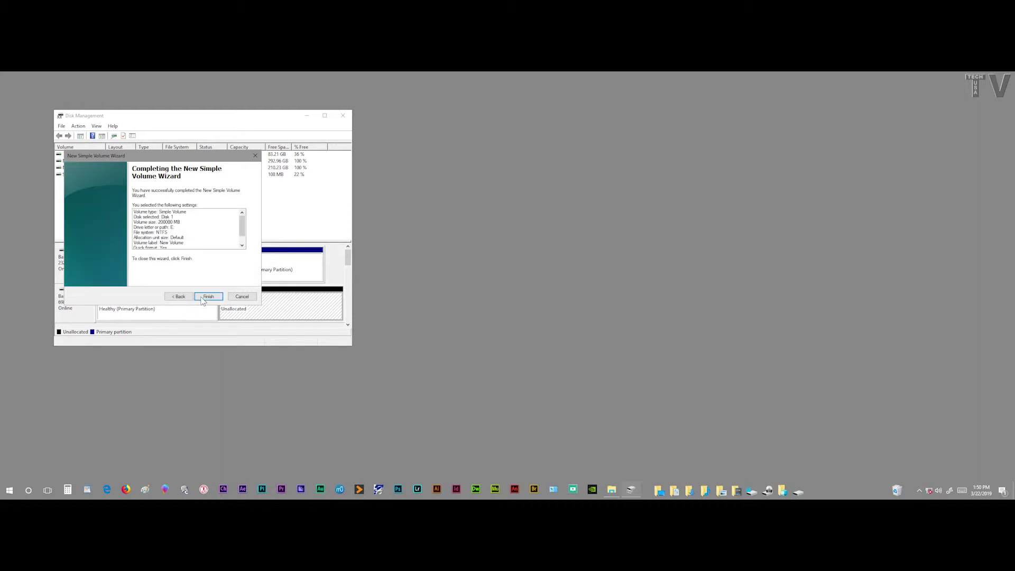
left_click(201, 297)
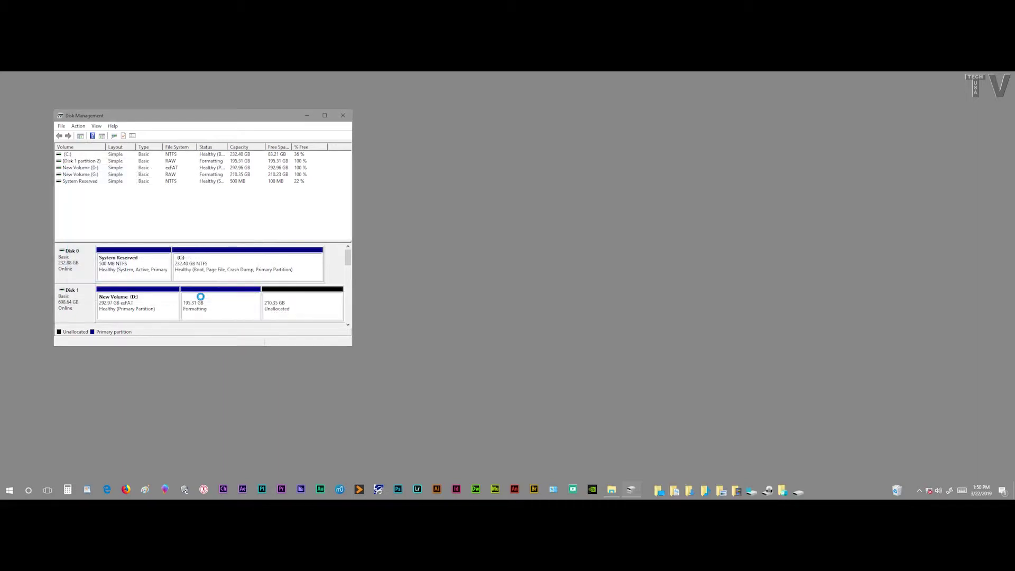
left_click(291, 293)
Create a full-size 210.35 GB exFAT volume with letter G in Disk 1's last unallocated space
right_click(292, 293)
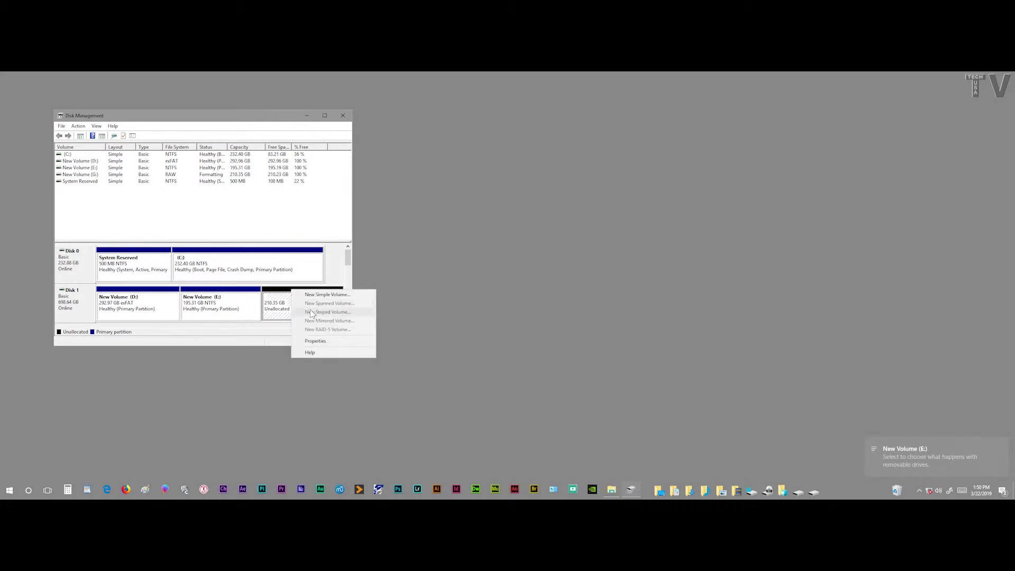
left_click(312, 295)
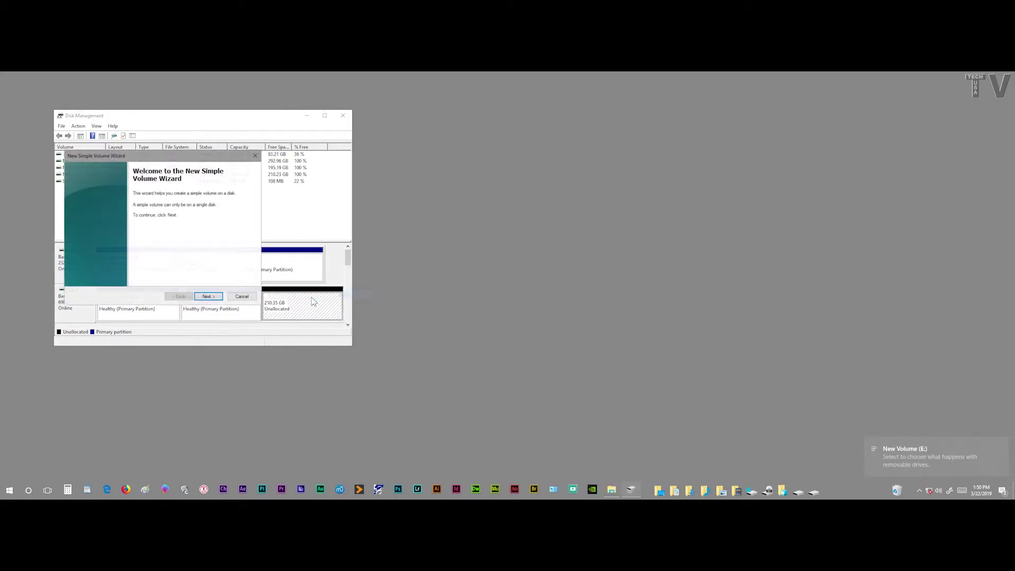
left_click(208, 296)
left_click(208, 296)
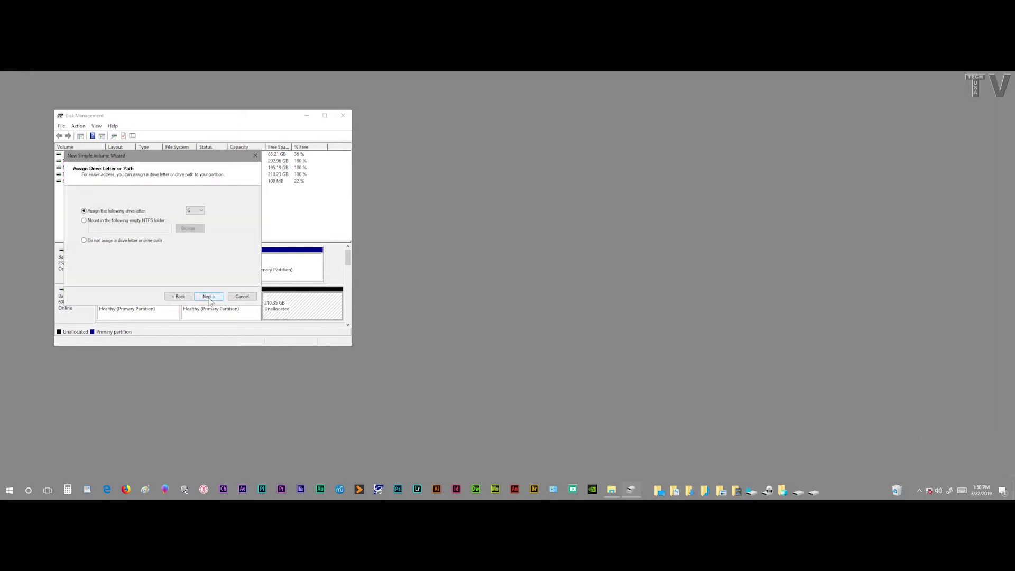
left_click(207, 297)
left_click(200, 228)
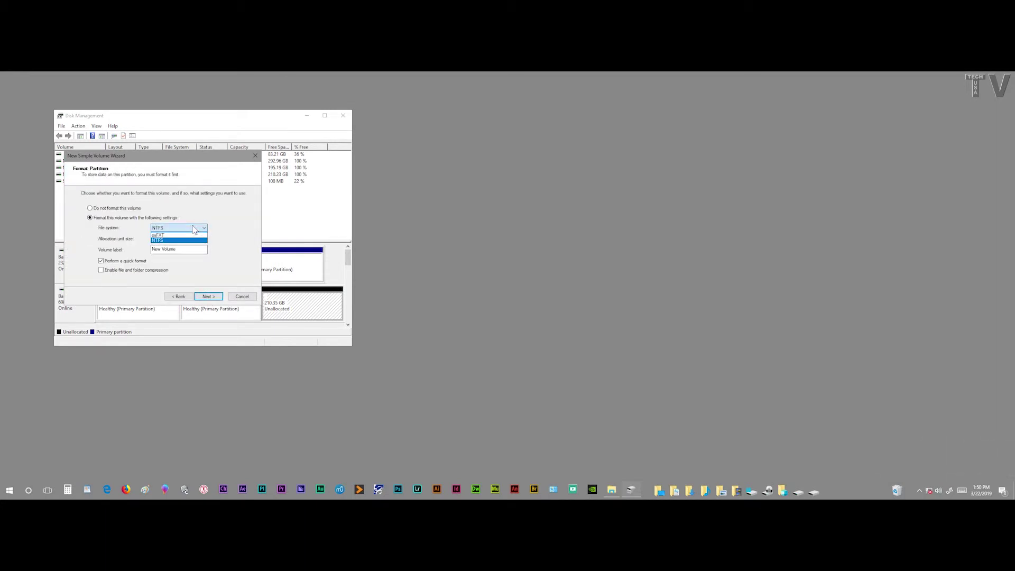
left_click(190, 236)
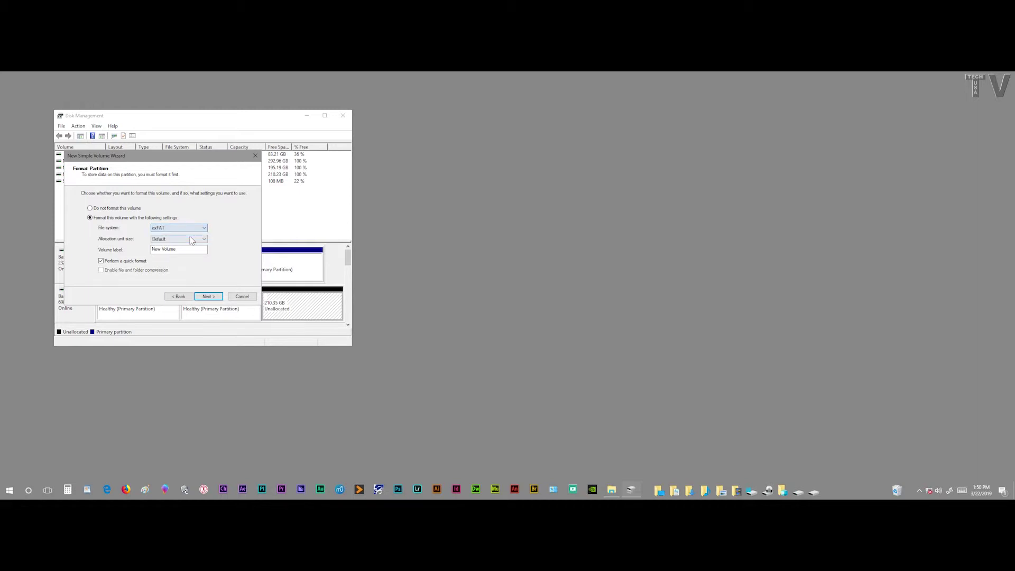
left_click(208, 296)
left_click(209, 296)
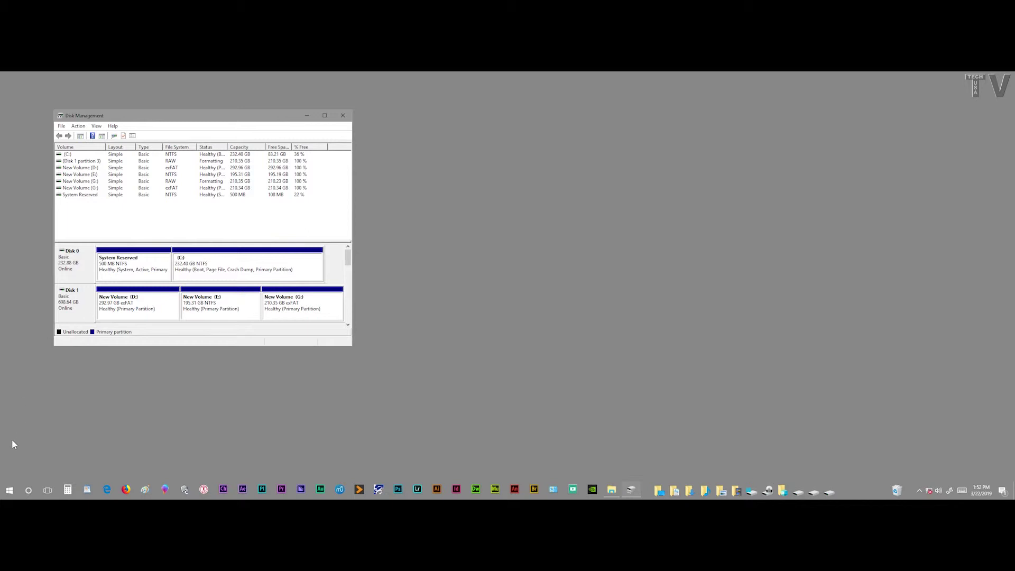
Launch Windows PowerShell (Admin) from the Win+X menu, approve UAC, and start DISKPART
right_click(12, 486)
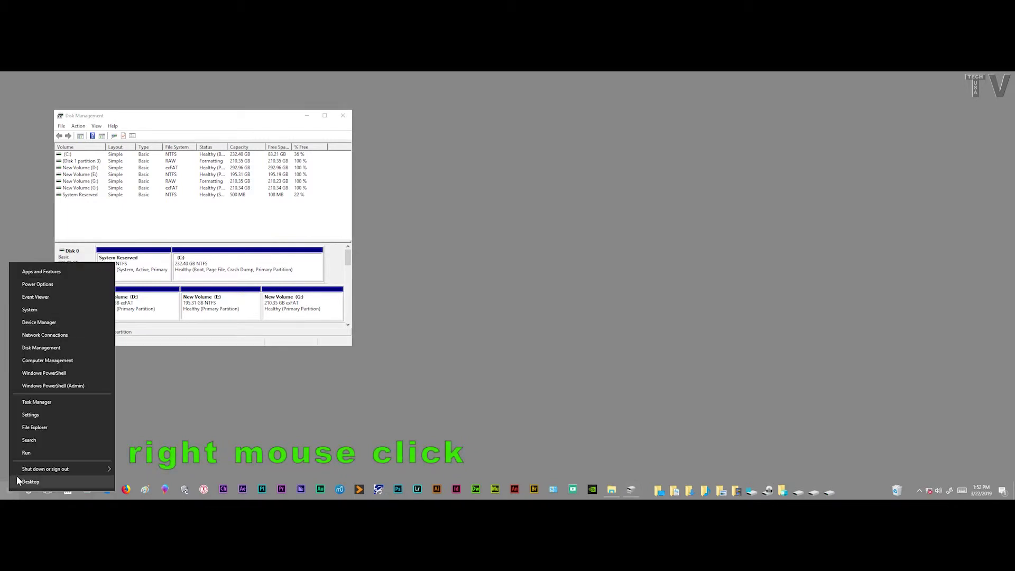
left_click(24, 385)
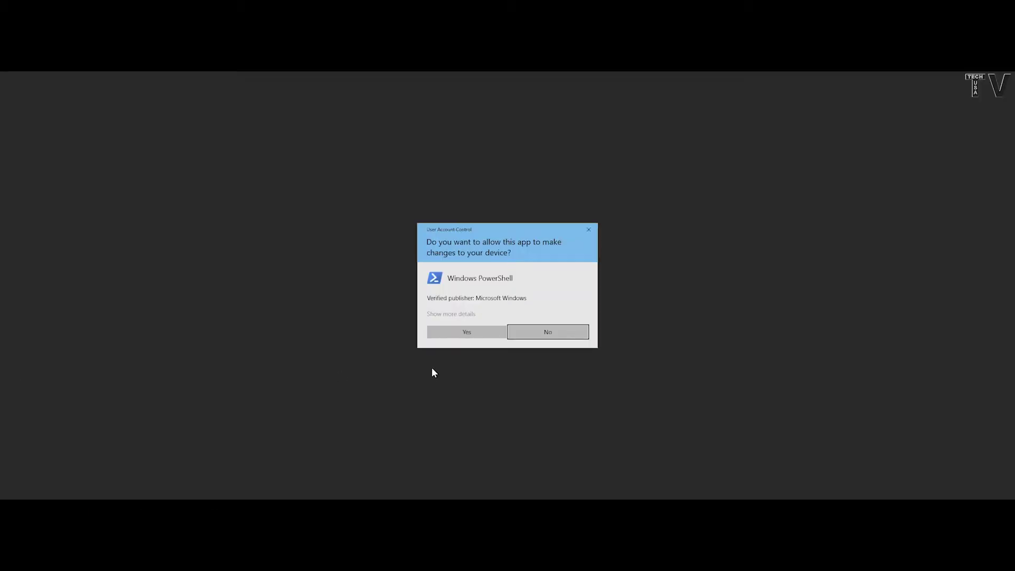
left_click(448, 333)
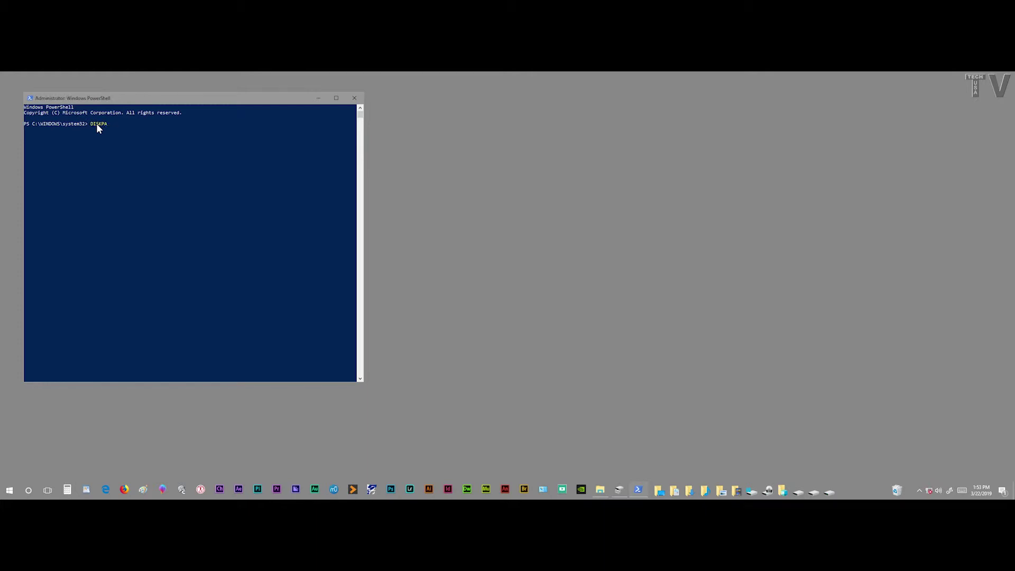
key("Return")
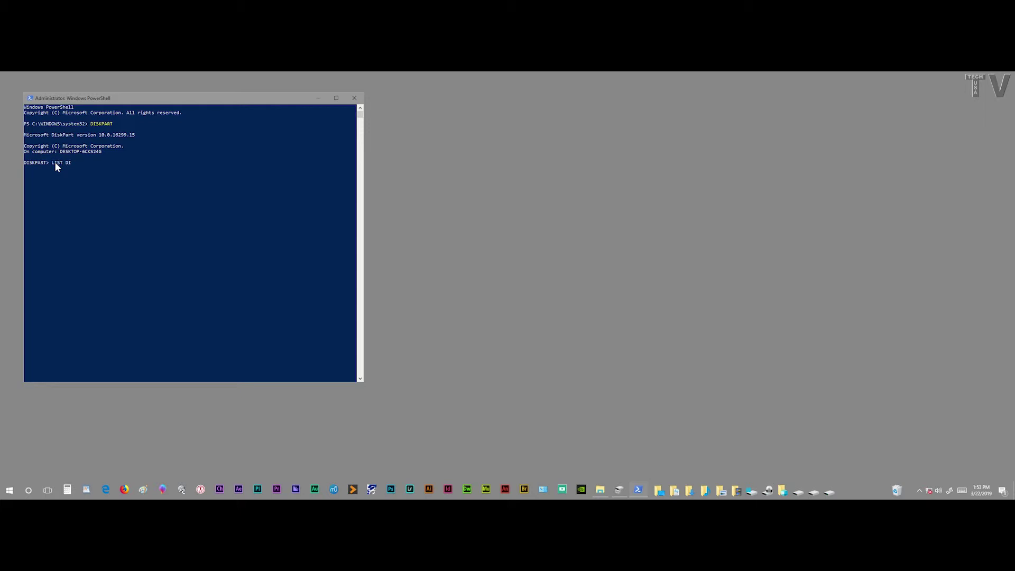
List the disks and select Disk 1, revealing its 292, 195 and 210 GB partitions
key("Return")
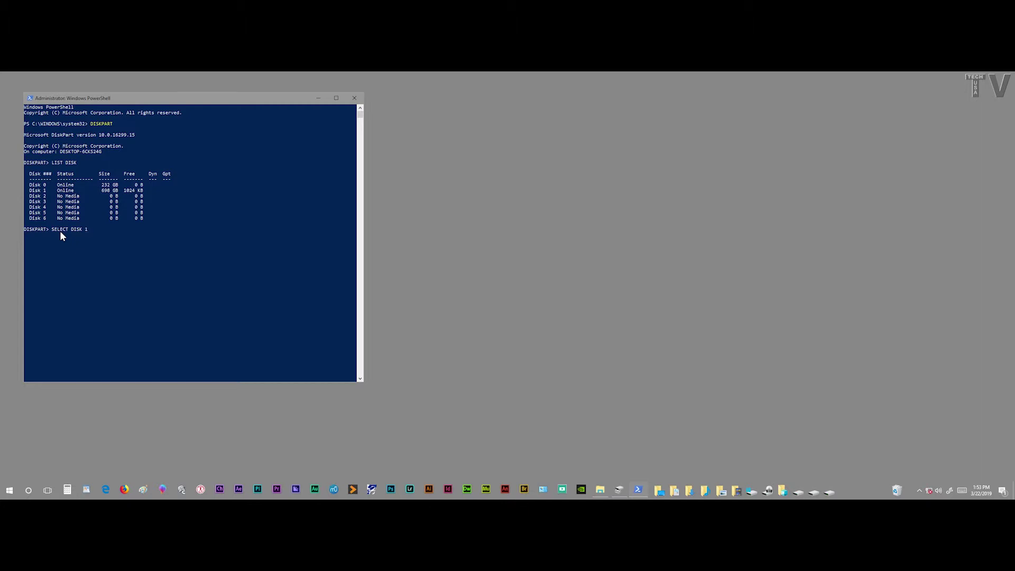
key("Return")
key("Return")
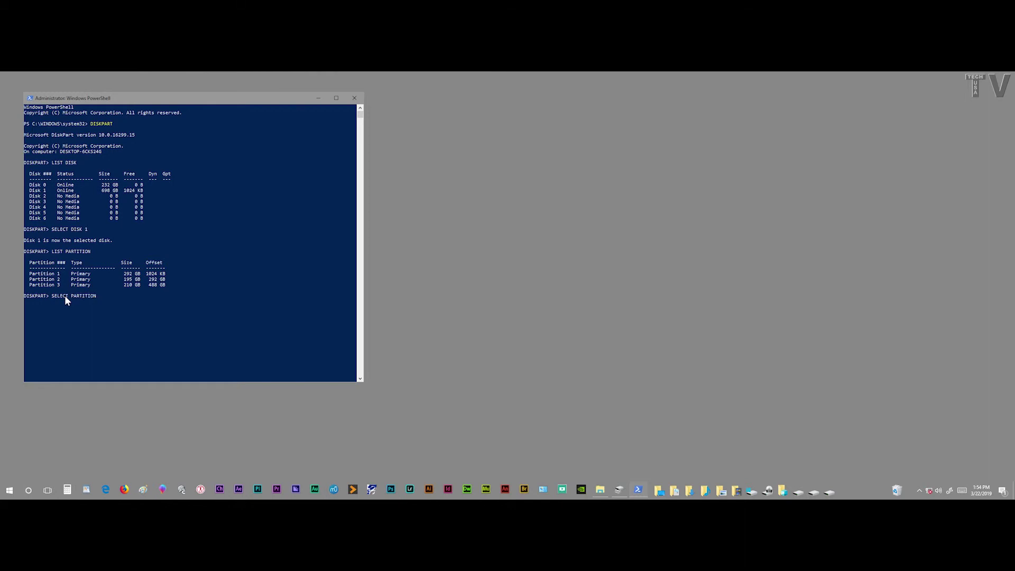
Select partition 3 on Disk 1 and force-delete it with DELETE PARTITION OVERRIDE
key("Return")
key("Return")
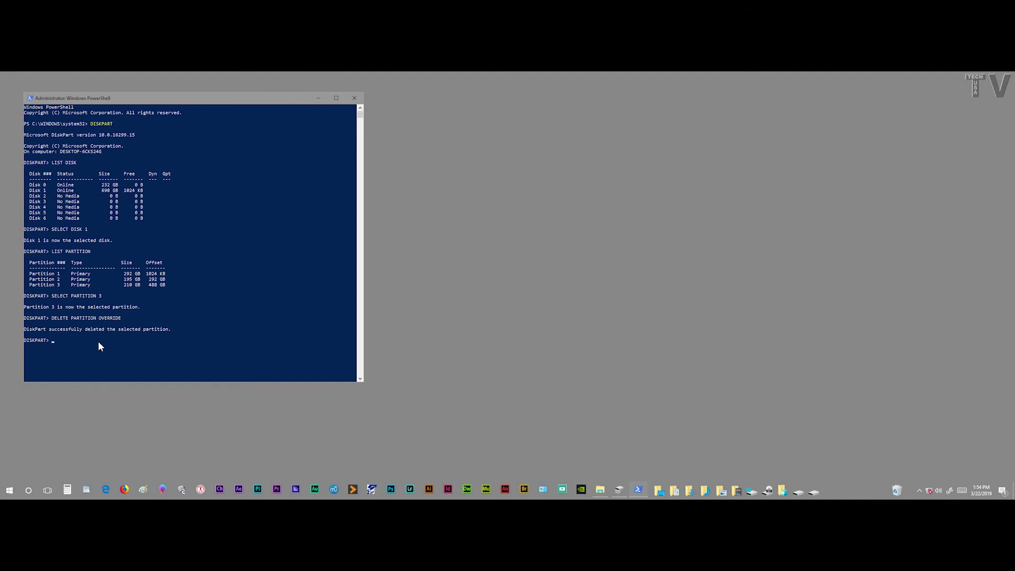
left_click(61, 340)
key("Escape")
Re-list disks, select Disk 1, wipe it with CLEAN, and close the PowerShell console
type("LIST DISK")
key("Return")
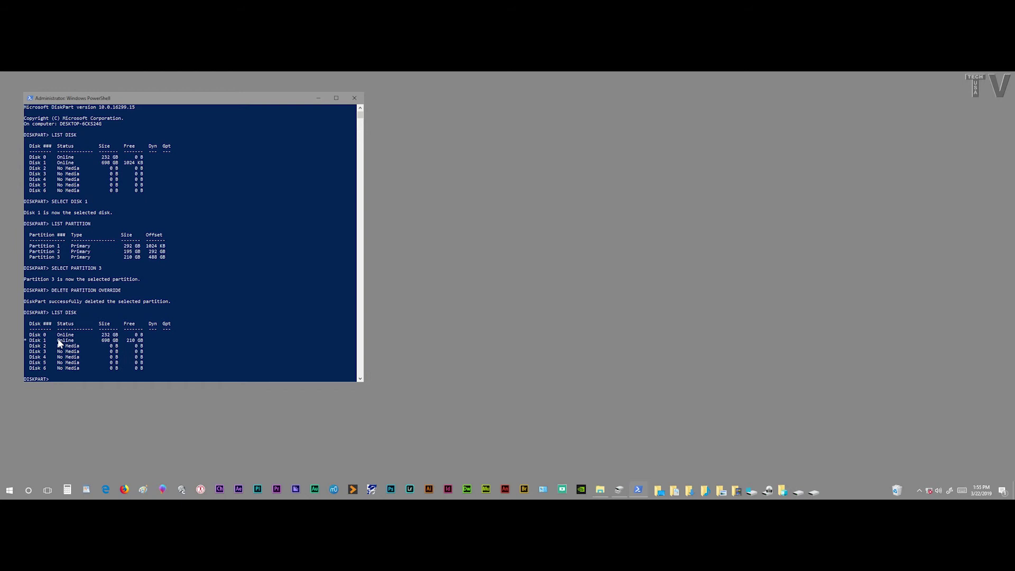
type("SELECT DISK 1")
key("Return")
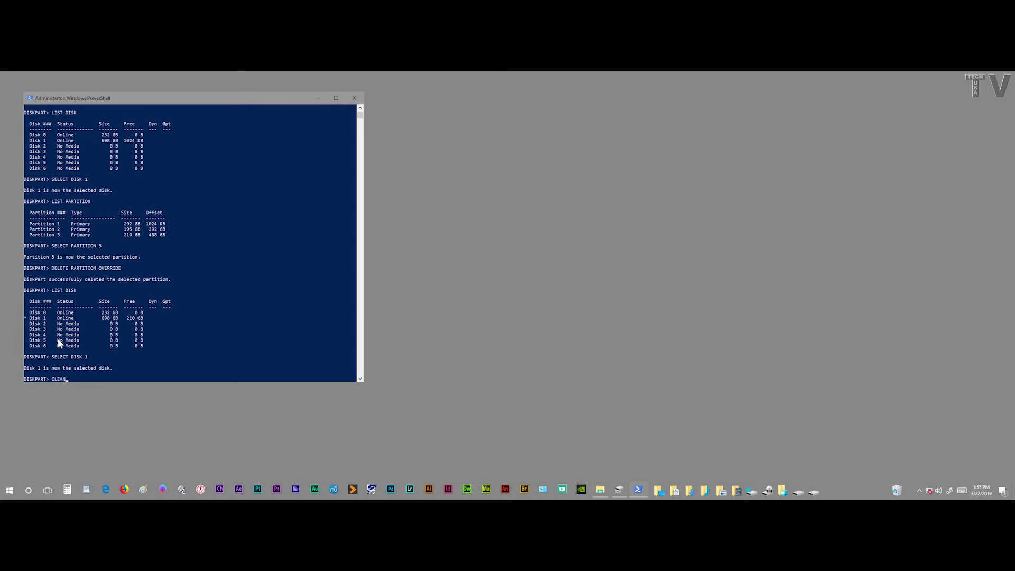
key("Return")
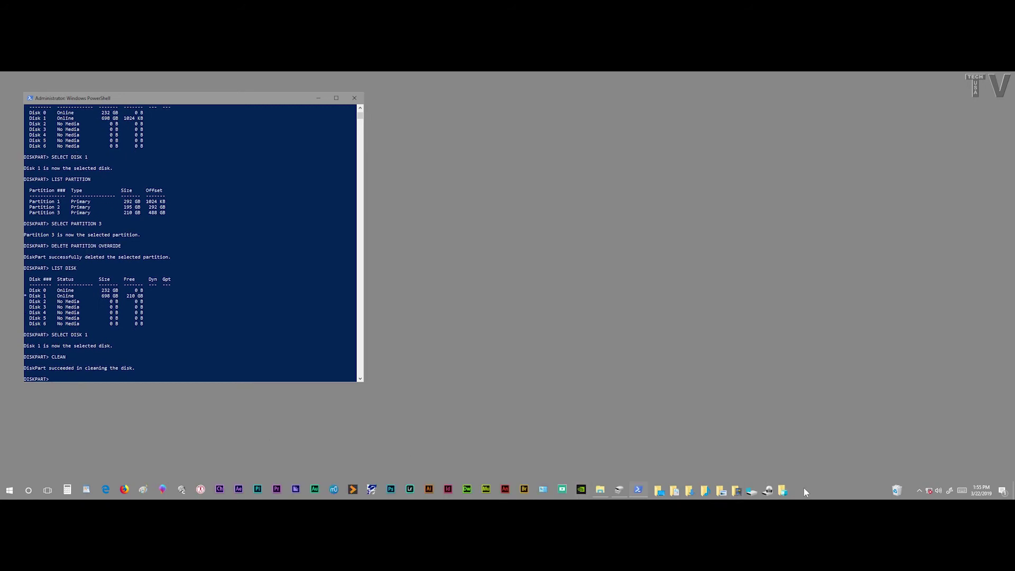
left_click(354, 98)
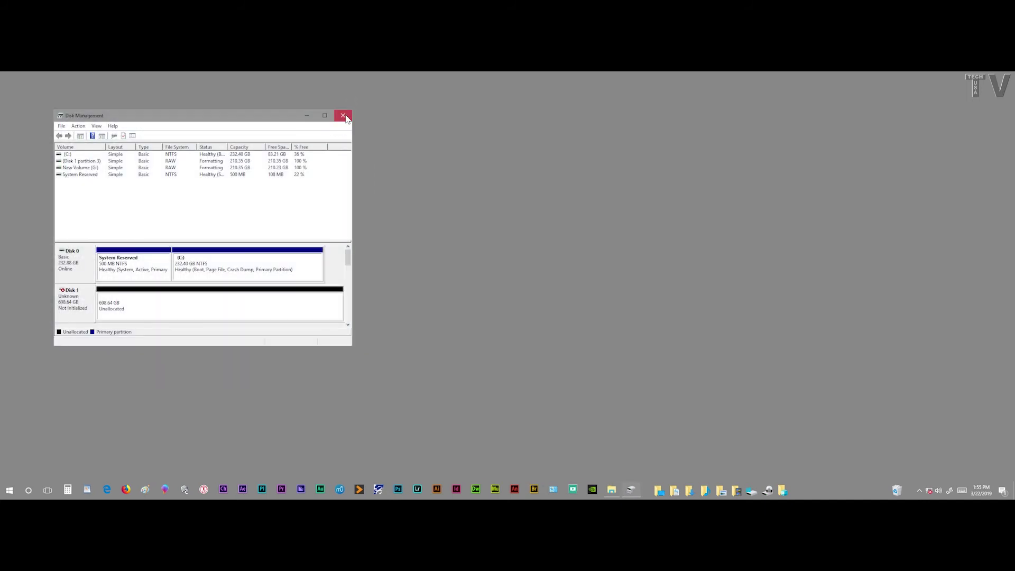
Reopen Disk Management from the Win+X menu and initialize Disk 1 with the GPT partition style
left_click(344, 116)
right_click(9, 491)
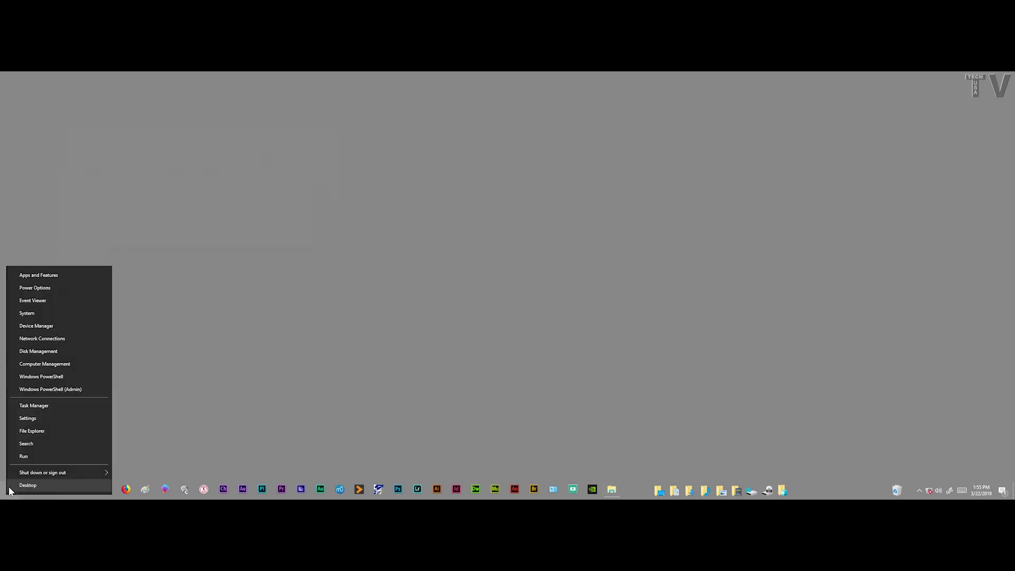
left_click(28, 351)
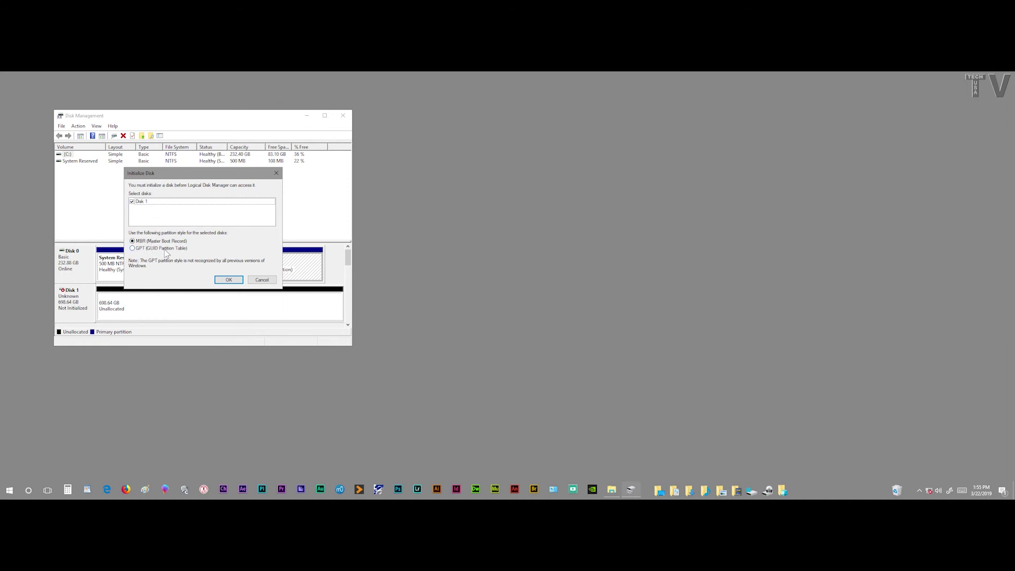
left_click(133, 248)
left_click(235, 283)
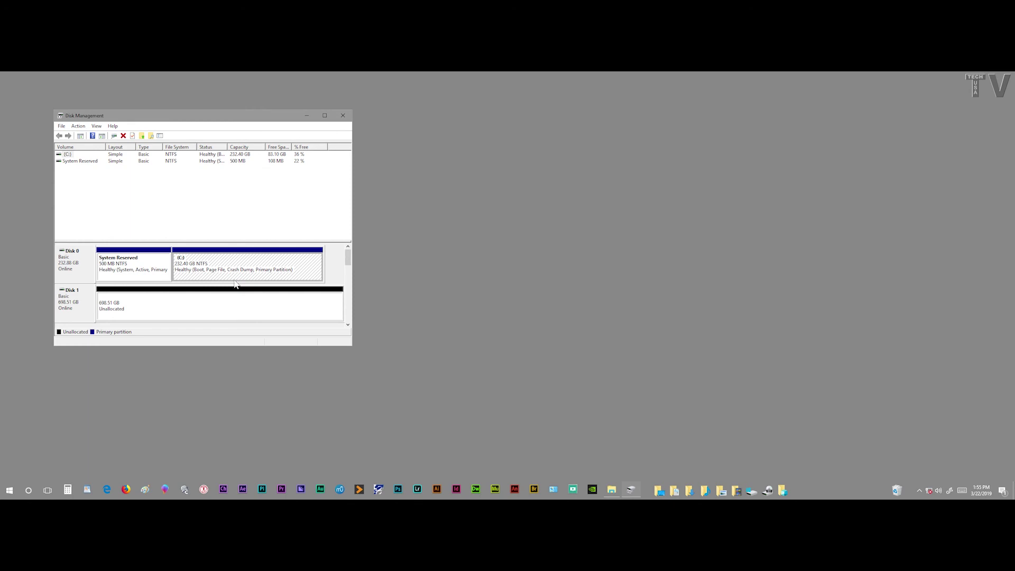
Create a 300000 MB NTFS simple volume D: labelled New Volume with quick format
right_click(175, 291)
left_click(196, 295)
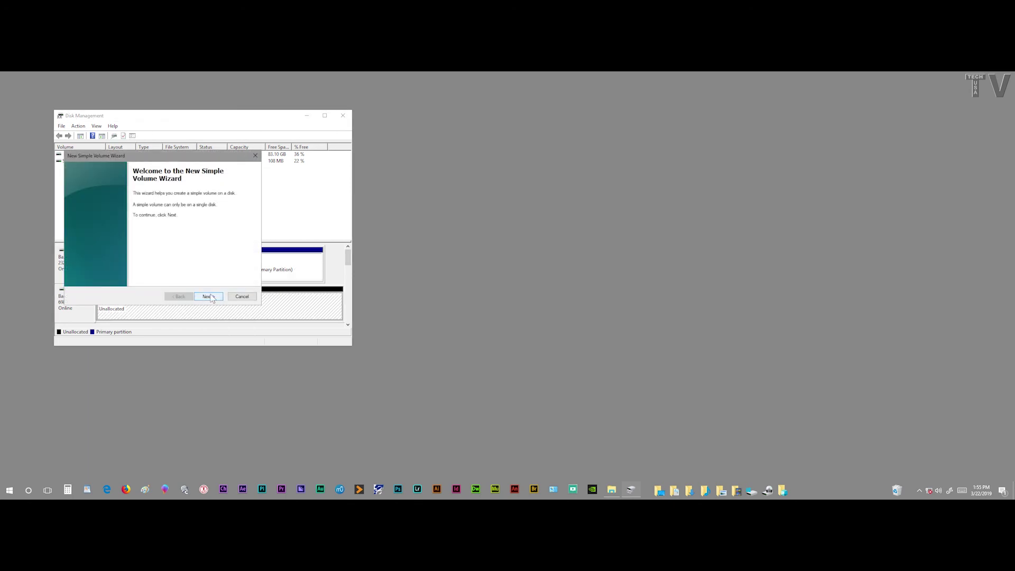
left_click(208, 297)
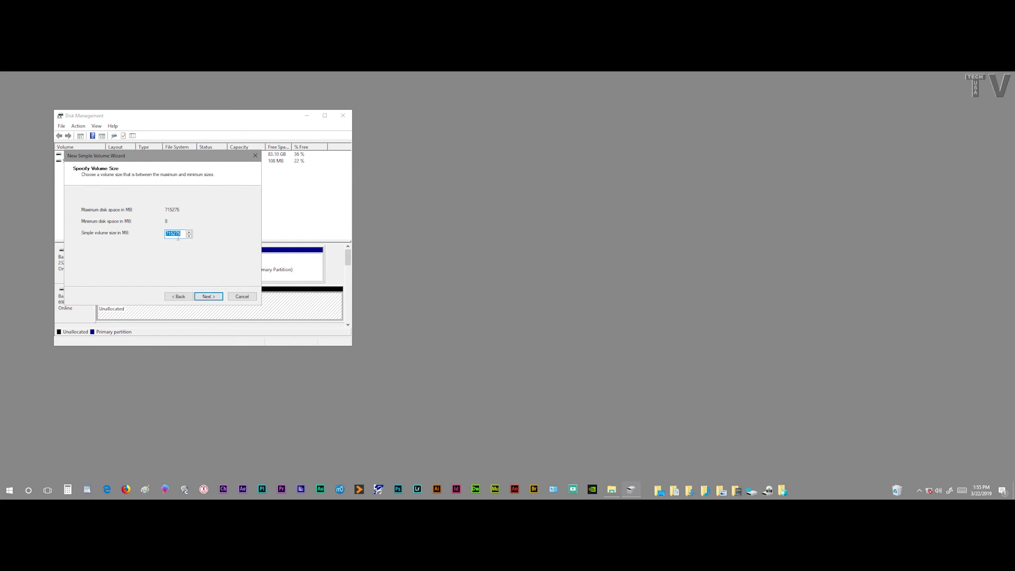
type("3000000")
key("BackSpace")
left_click(207, 297)
left_click(207, 297)
left_click(207, 297)
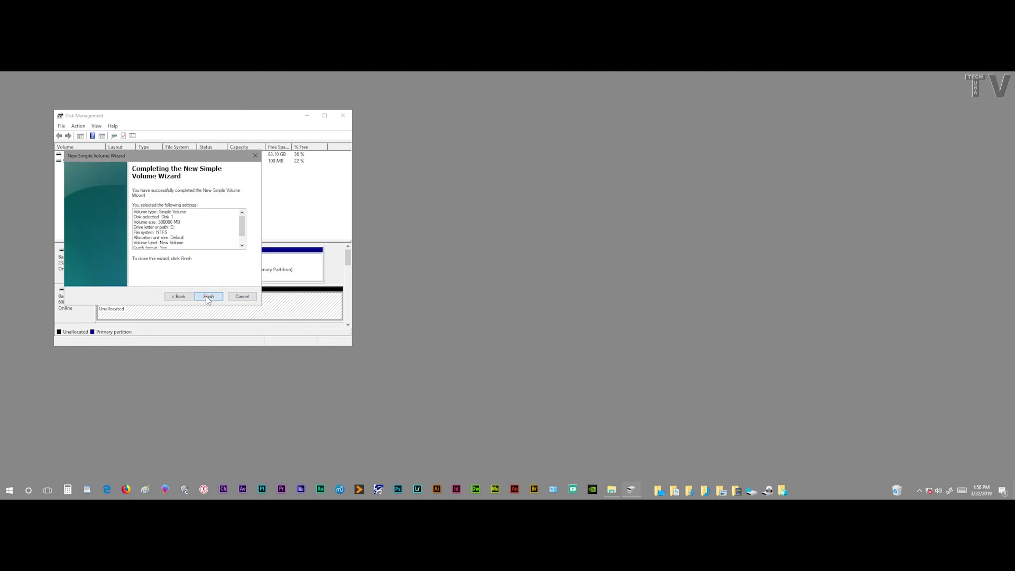
left_click(206, 297)
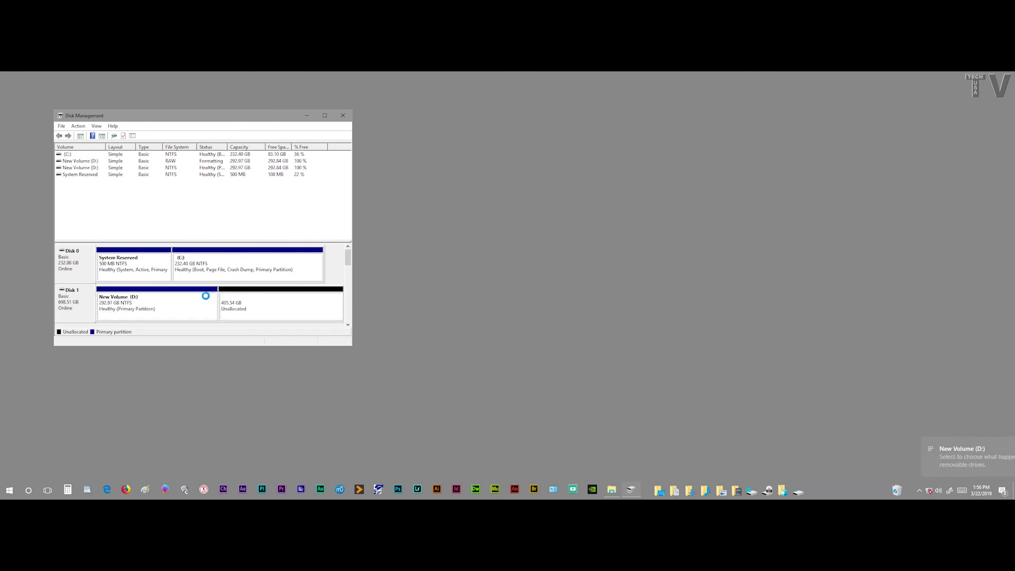
Create an exFAT simple volume E: using all of Disk 1's remaining unallocated space
right_click(272, 291)
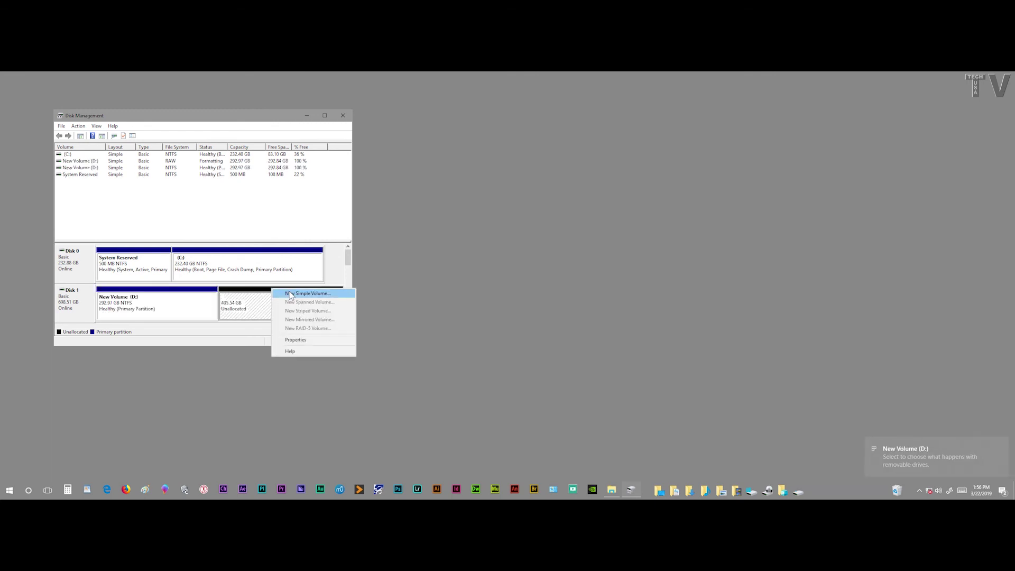
left_click(291, 294)
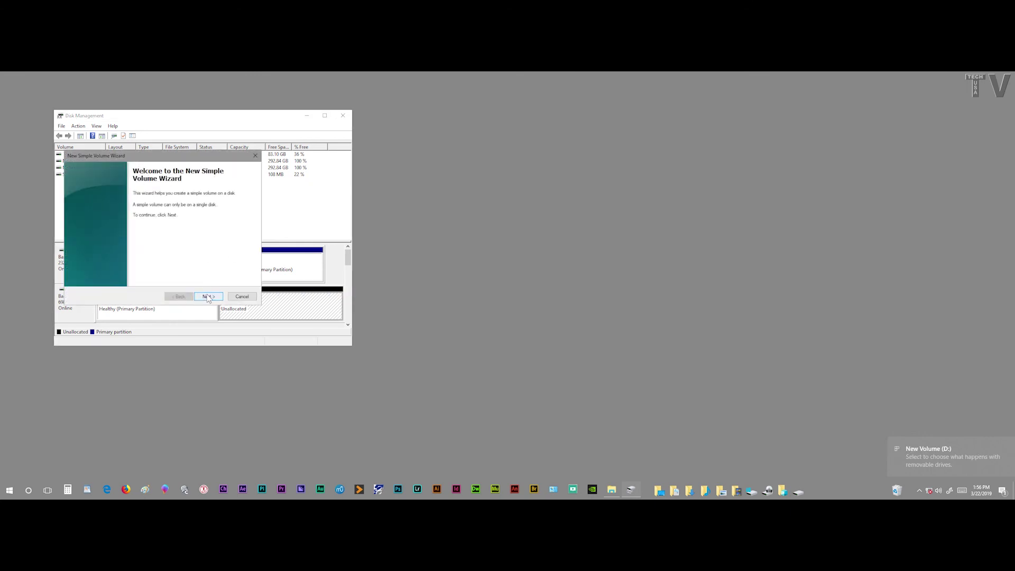
left_click(208, 297)
left_click(208, 297)
left_click(207, 297)
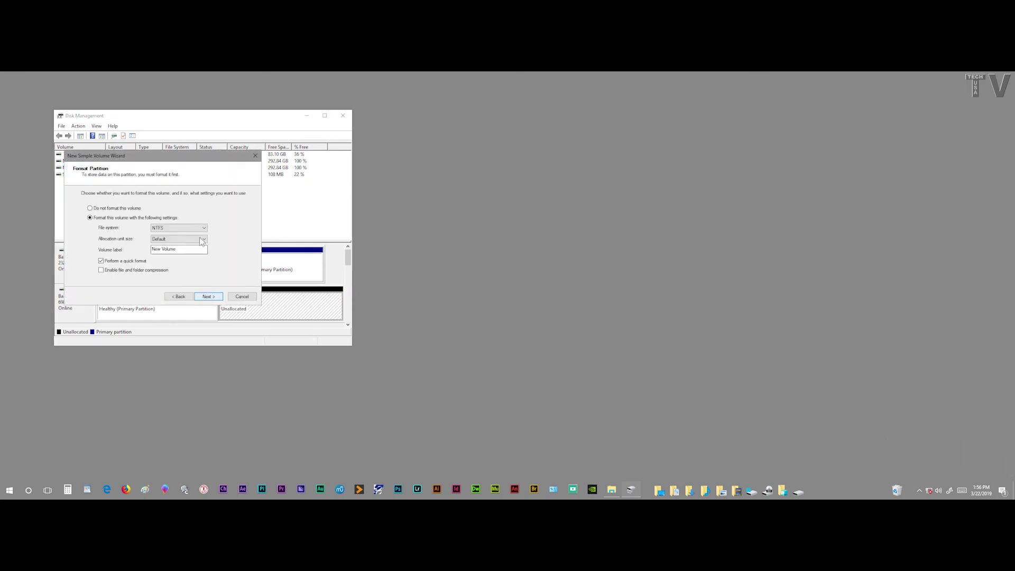
left_click(200, 229)
left_click(180, 240)
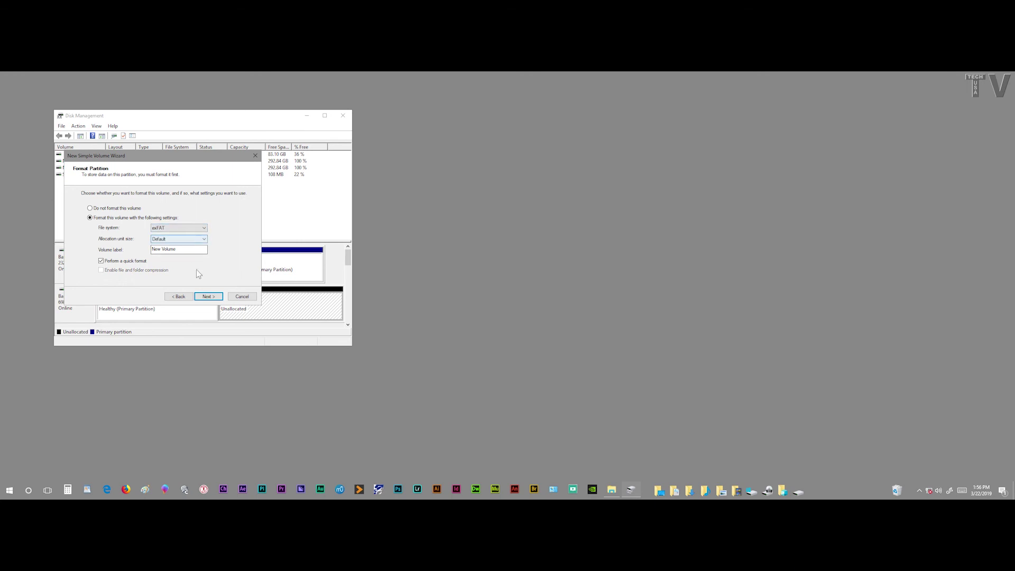
left_click(204, 297)
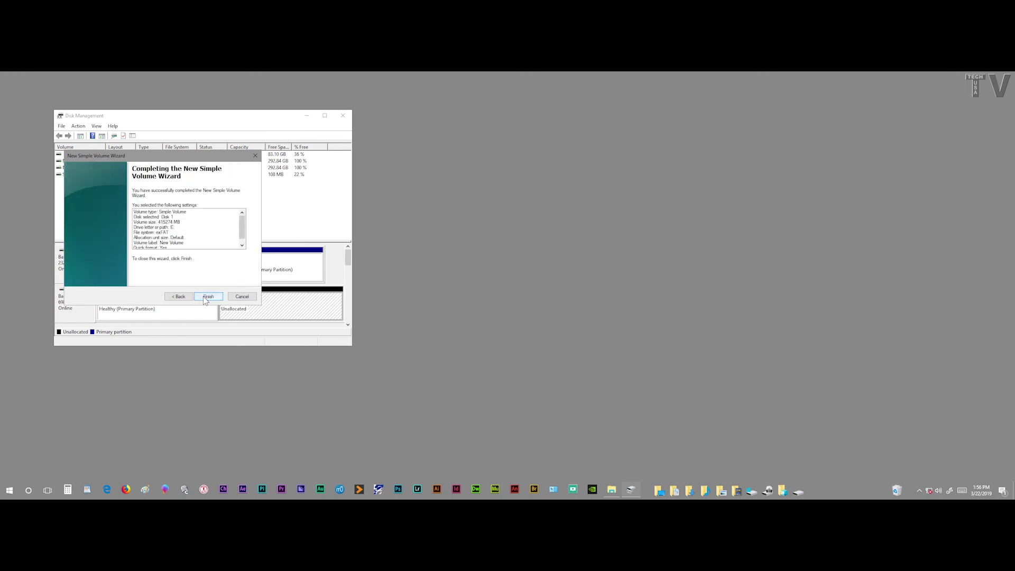
left_click(203, 296)
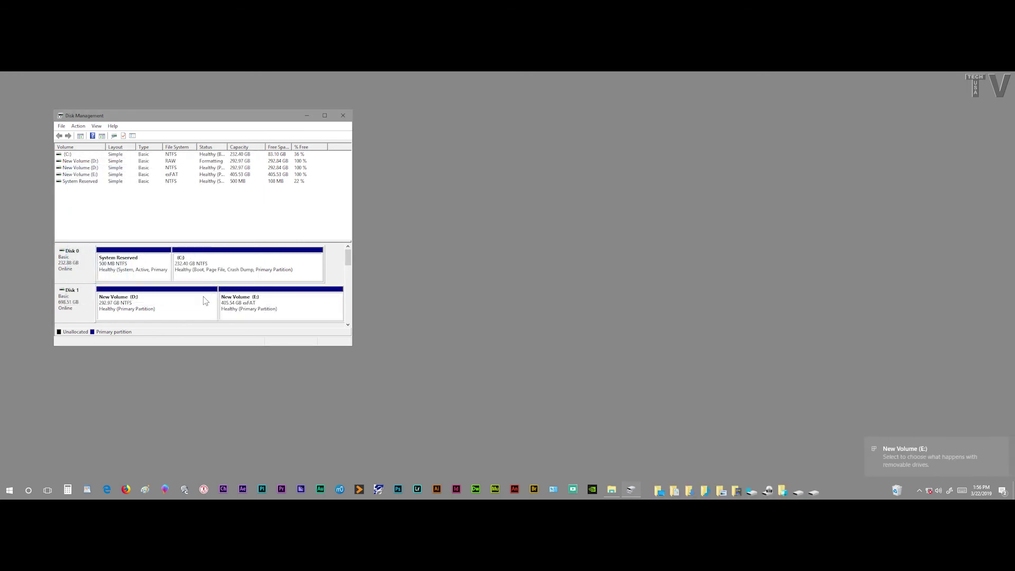